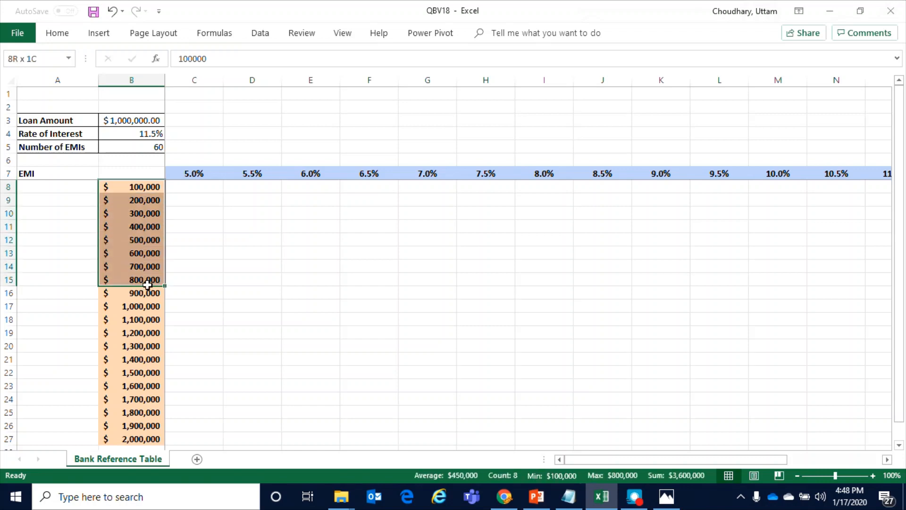
drag(219, 176, 395, 174)
click(364, 227)
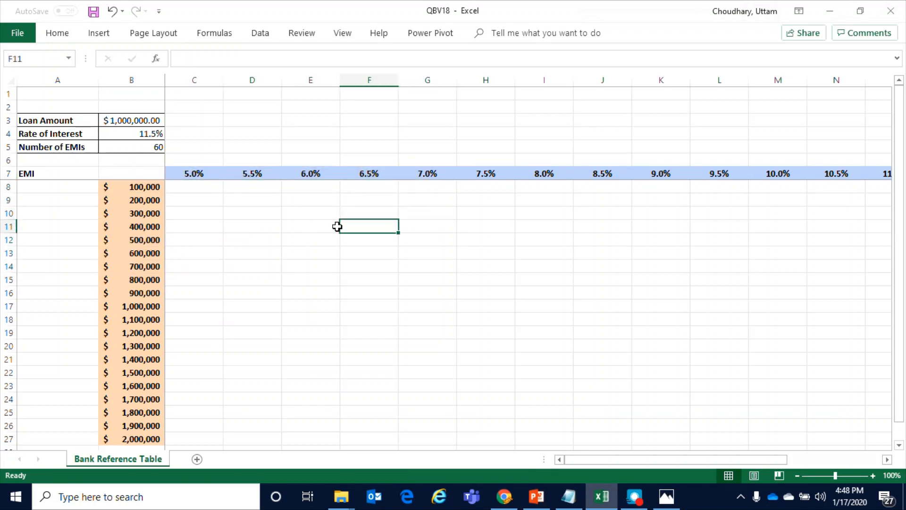
Start a PMT formula in cell B7 with the monthly interest rate B4/12 as its rate argument
click(143, 172)
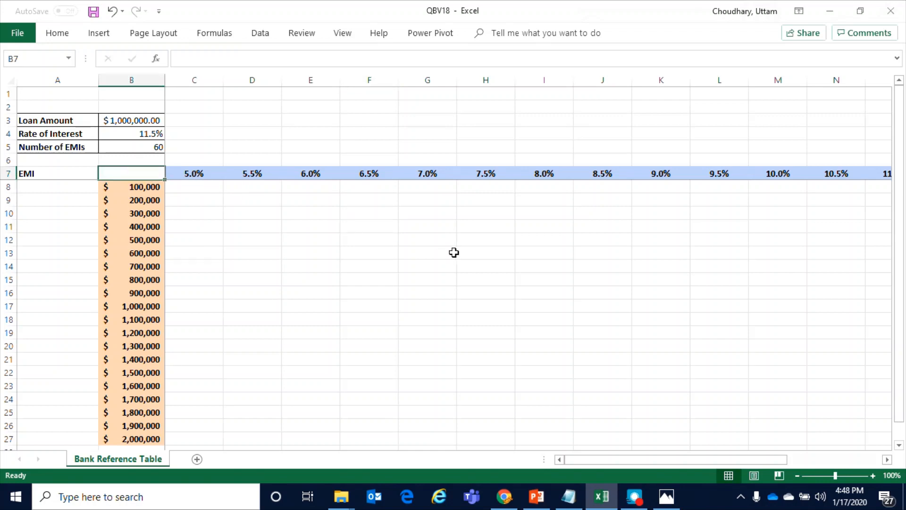
text(=)
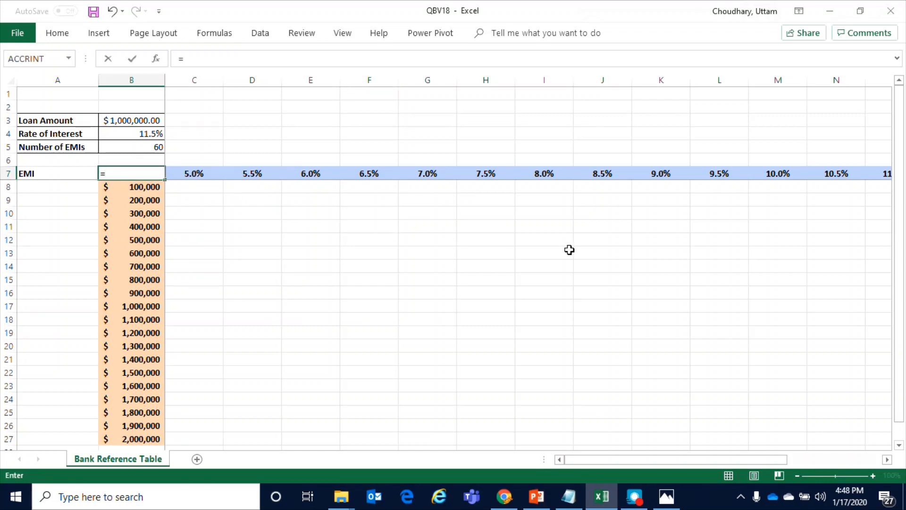
text(pm)
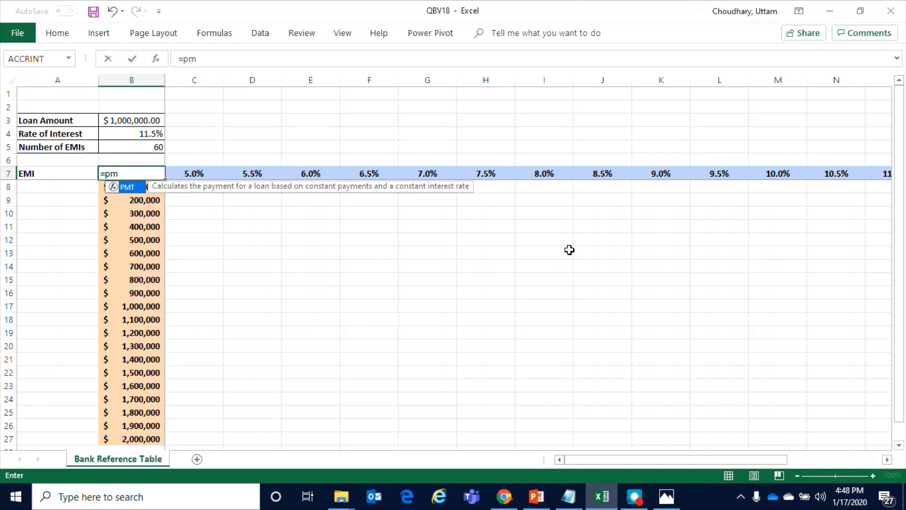
text(t)
key(Tab)
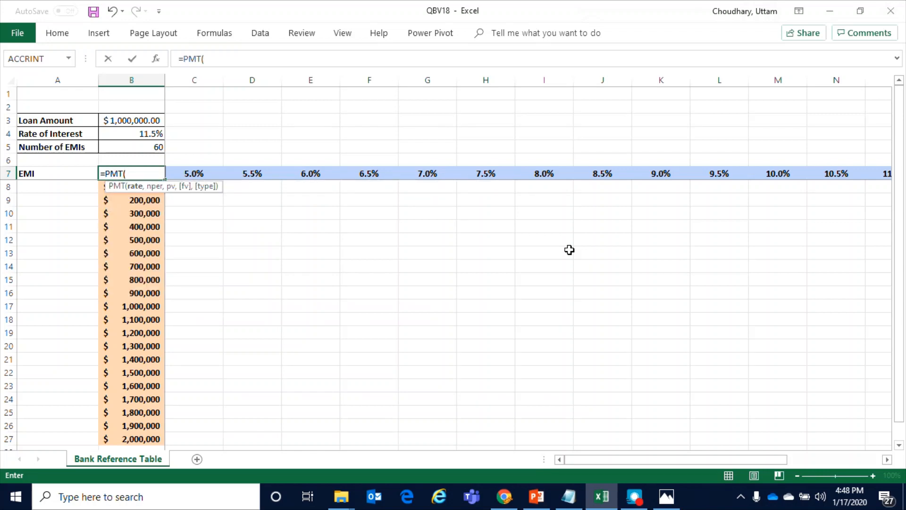
click(128, 134)
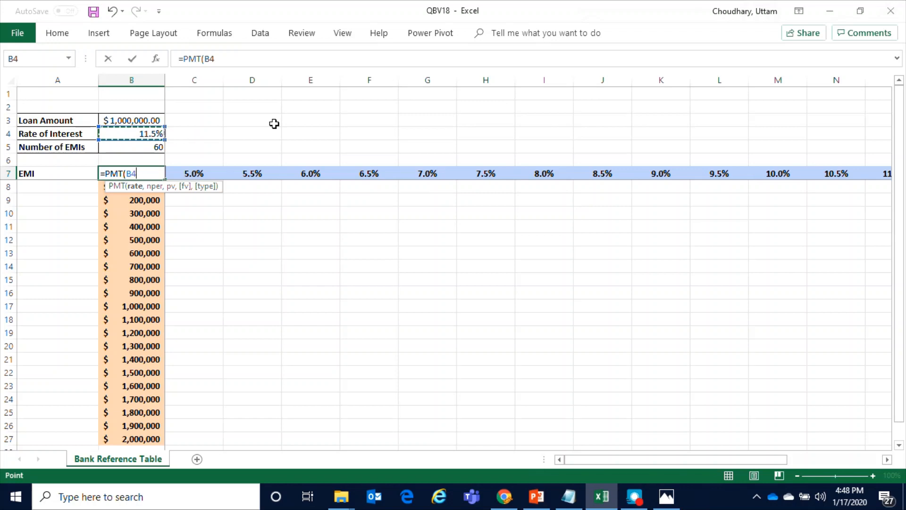
text(/12)
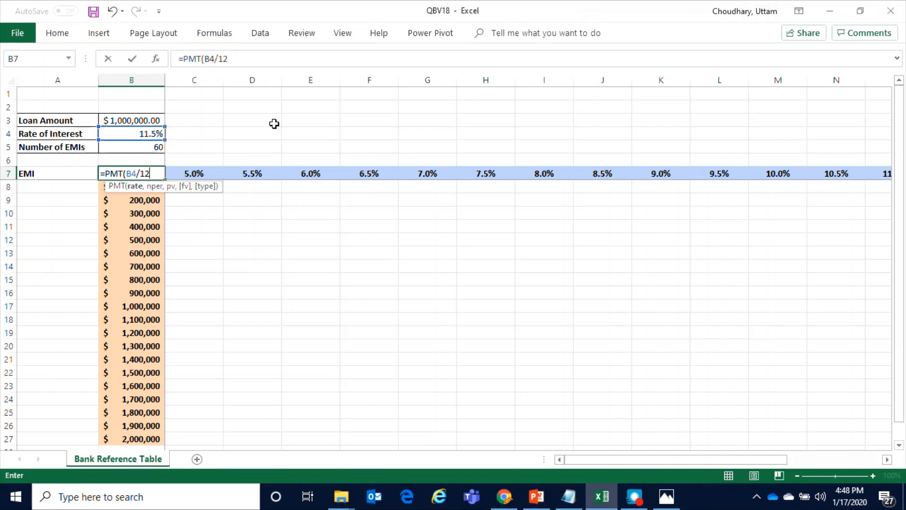
text(,)
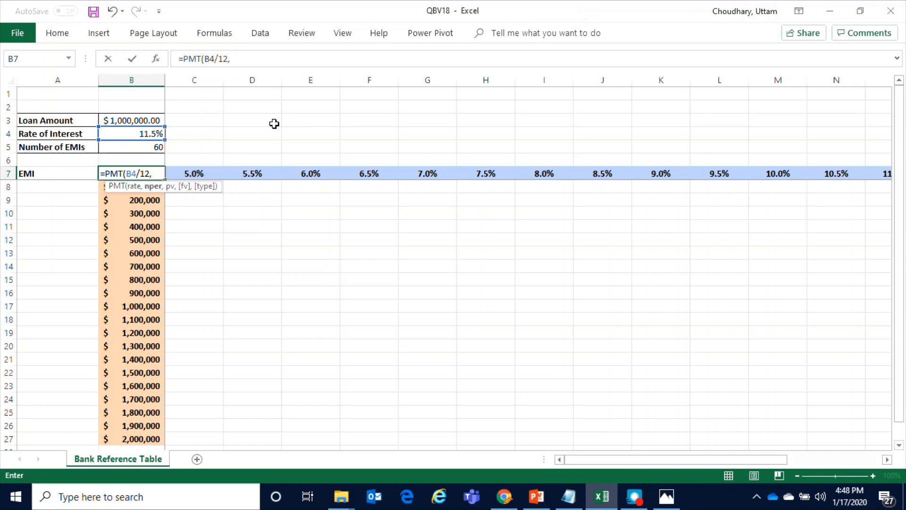
Complete the B7 formula as =PMT(B4/12,B5,B3), using the number of EMIs and the loan amount
click(145, 148)
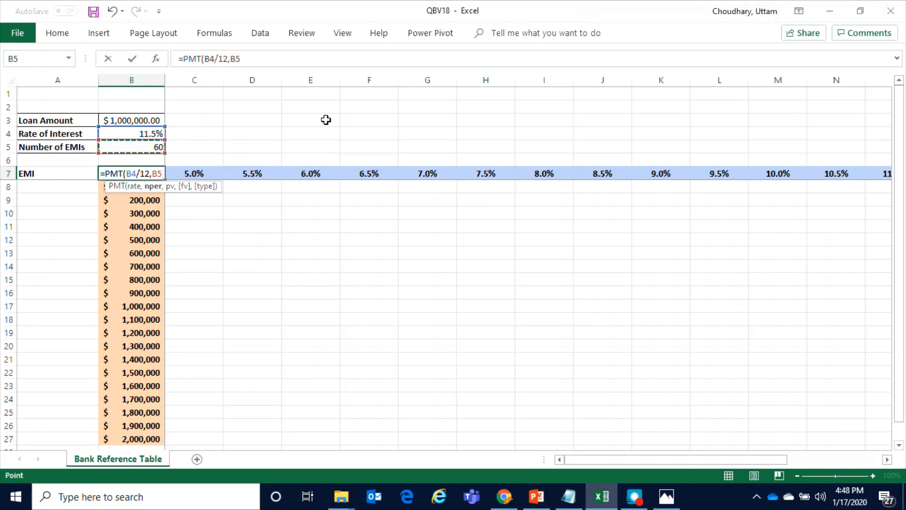
text(,)
click(152, 122)
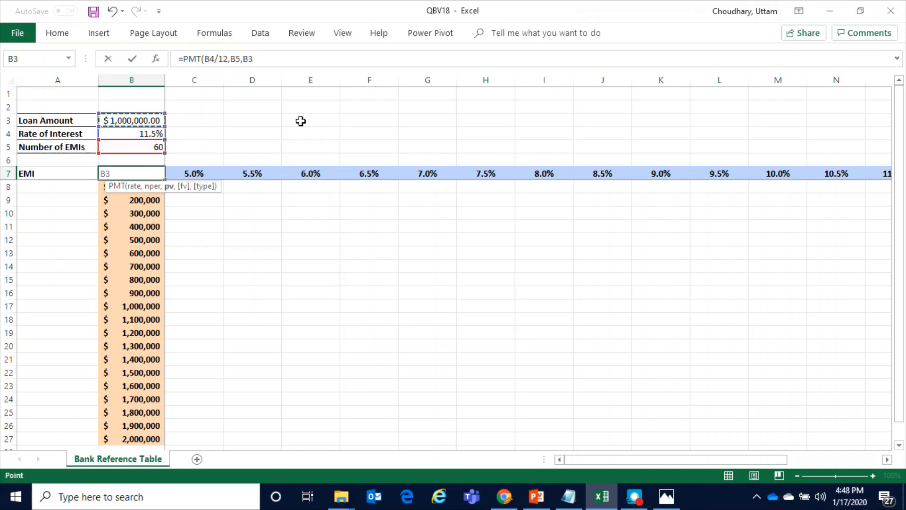
text())
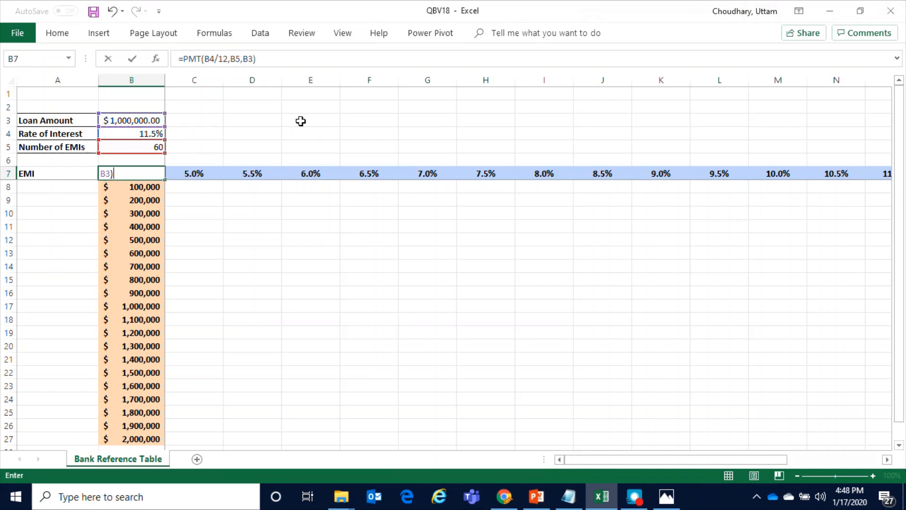
key(Return)
Negate the loan amount in the EMI formula so B7 reads =PMT(B4/12,B5,-B3)
click(145, 172)
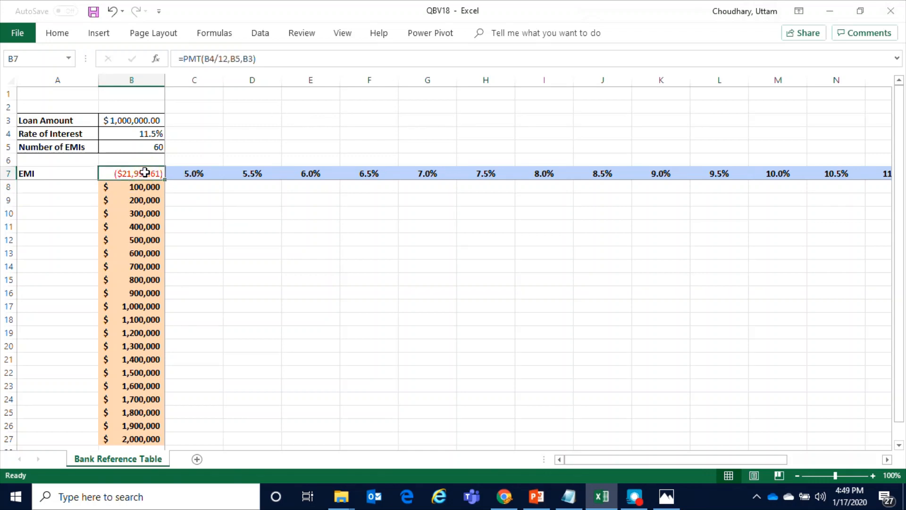
click(243, 59)
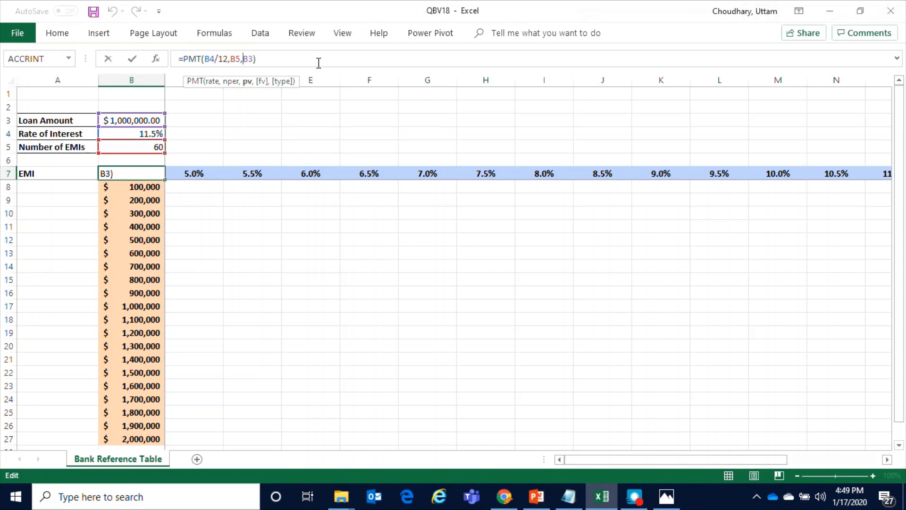
text(-)
key(Return)
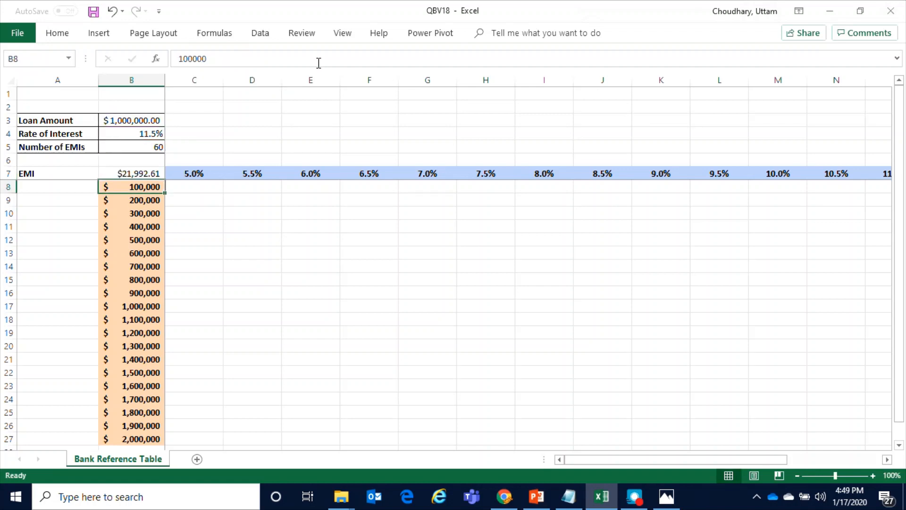
Review the EMI formula cell and the interest rates listed across row 7
click(123, 173)
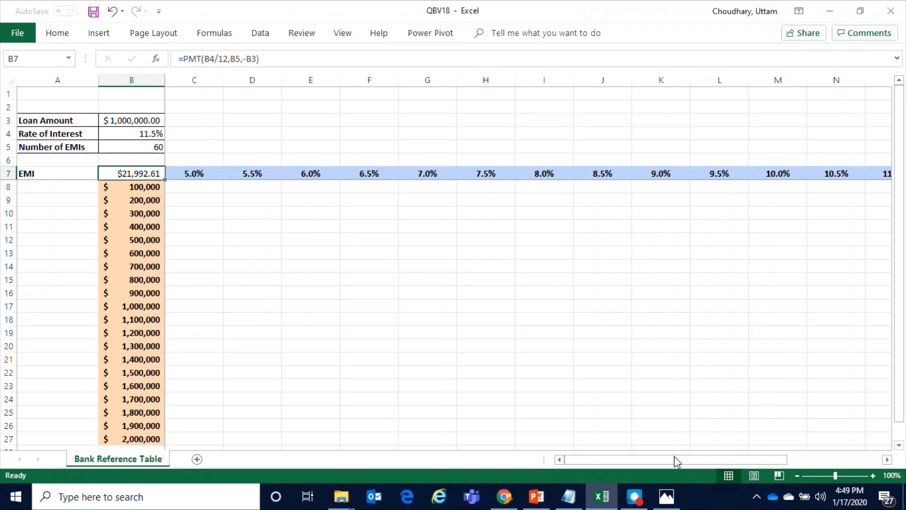
drag(648, 461, 606, 461)
click(199, 172)
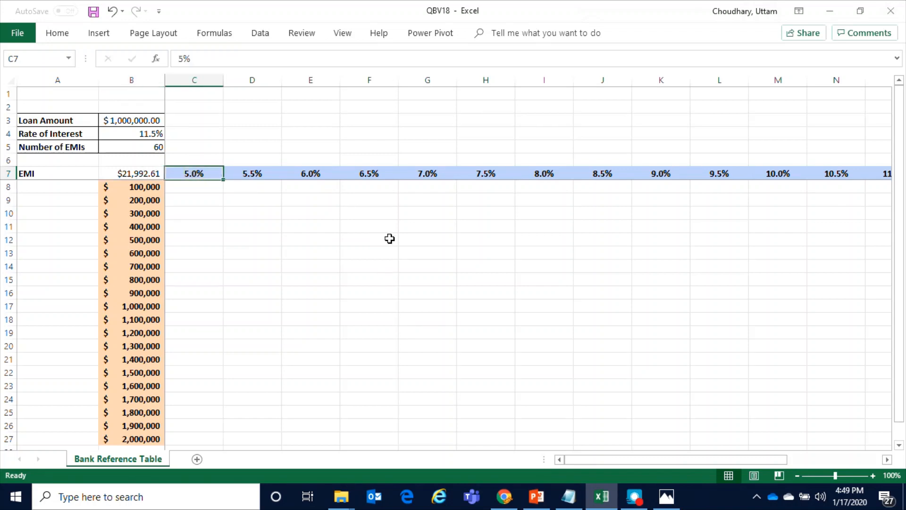
drag(189, 174, 863, 175)
click(751, 243)
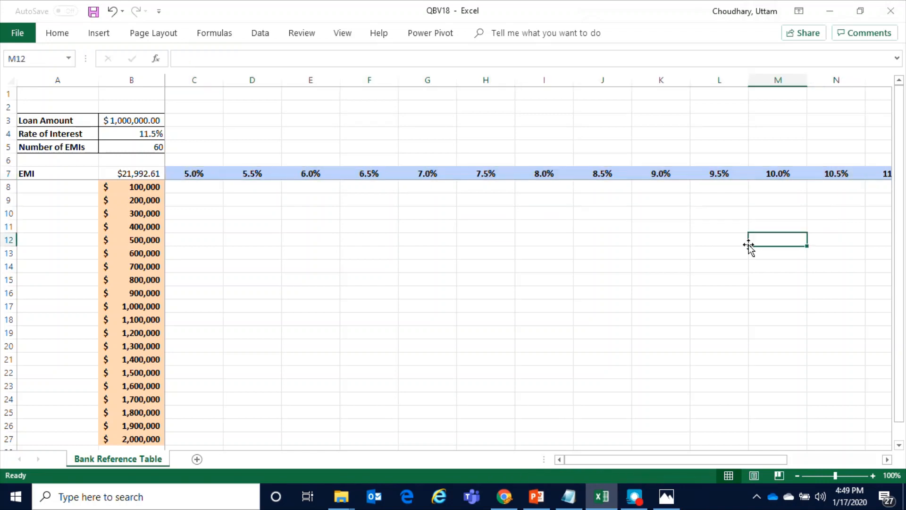
click(189, 173)
click(242, 174)
click(313, 174)
click(375, 174)
click(449, 174)
click(495, 174)
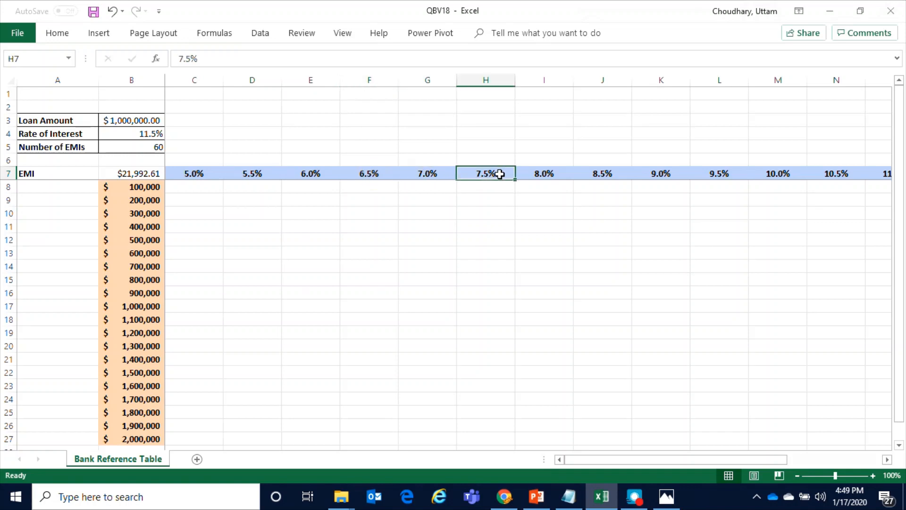
drag(201, 175, 857, 173)
click(656, 293)
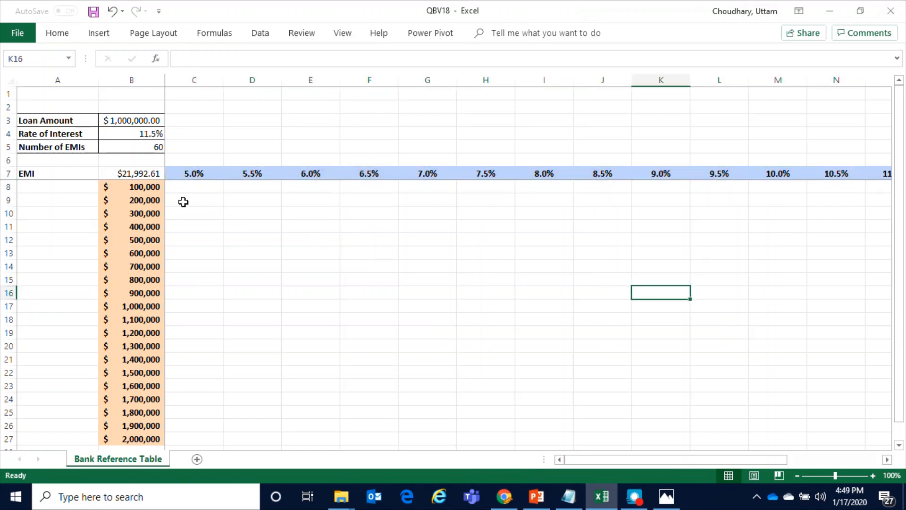
Examine the empty results grid, the loan amounts down column B and the loan amount input in B3
drag(187, 187, 439, 267)
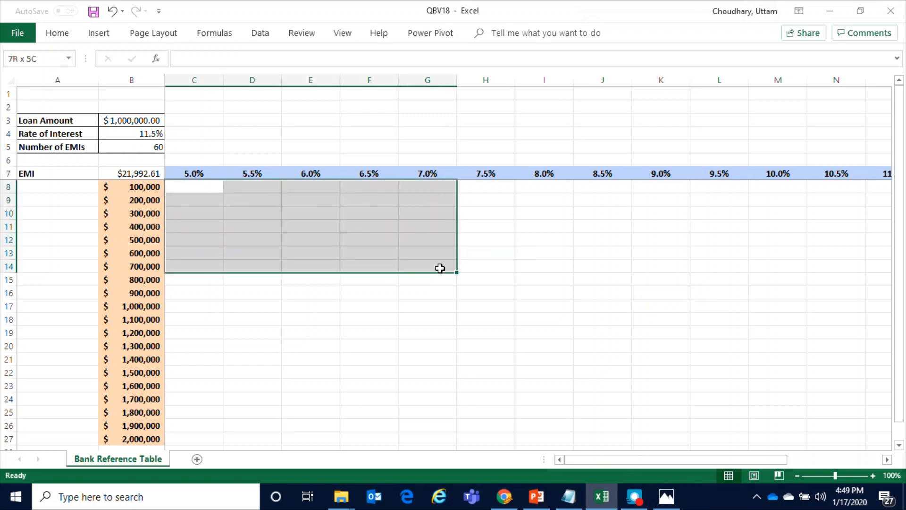
click(558, 323)
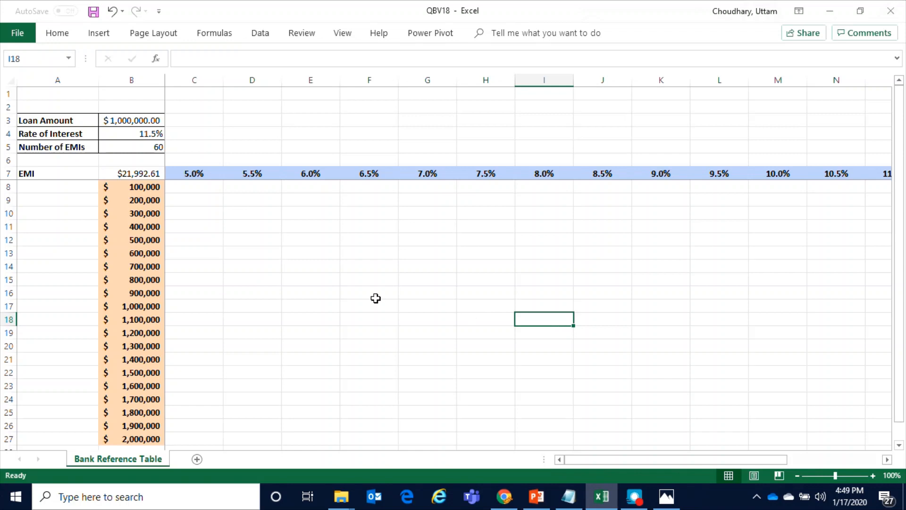
click(145, 202)
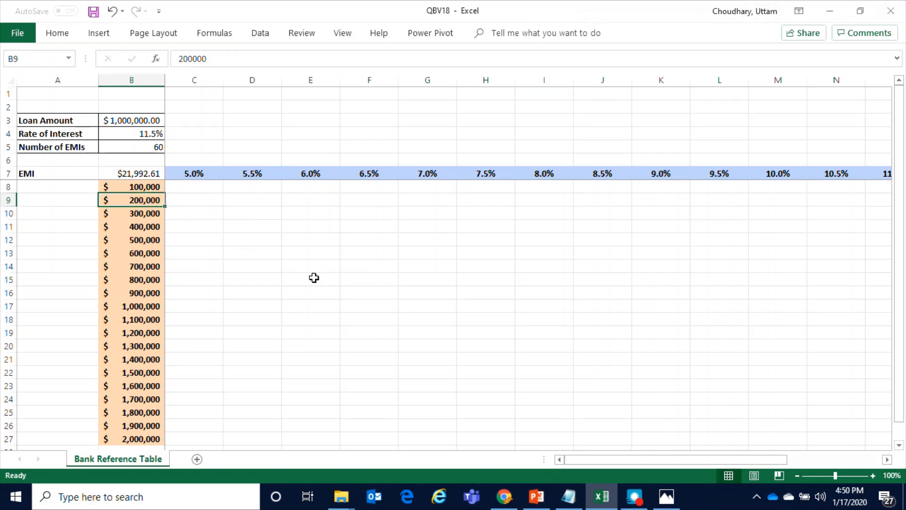
click(308, 202)
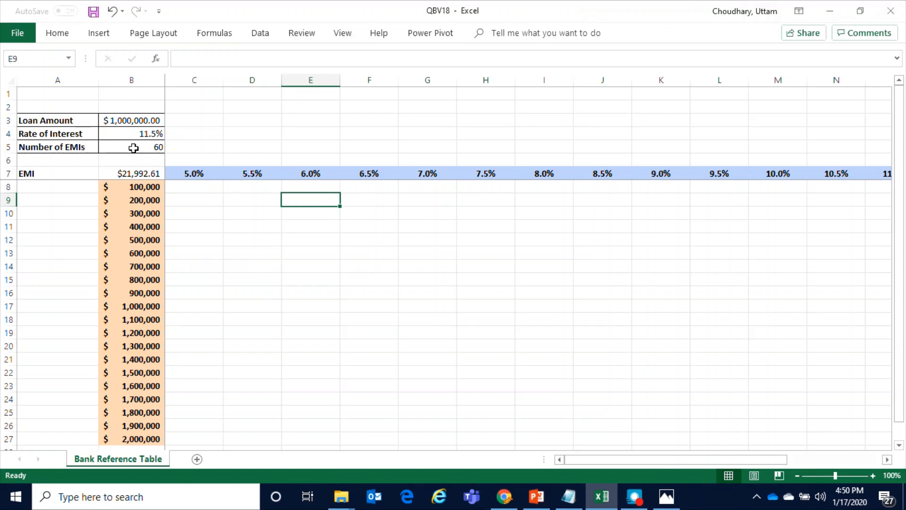
click(200, 211)
click(189, 190)
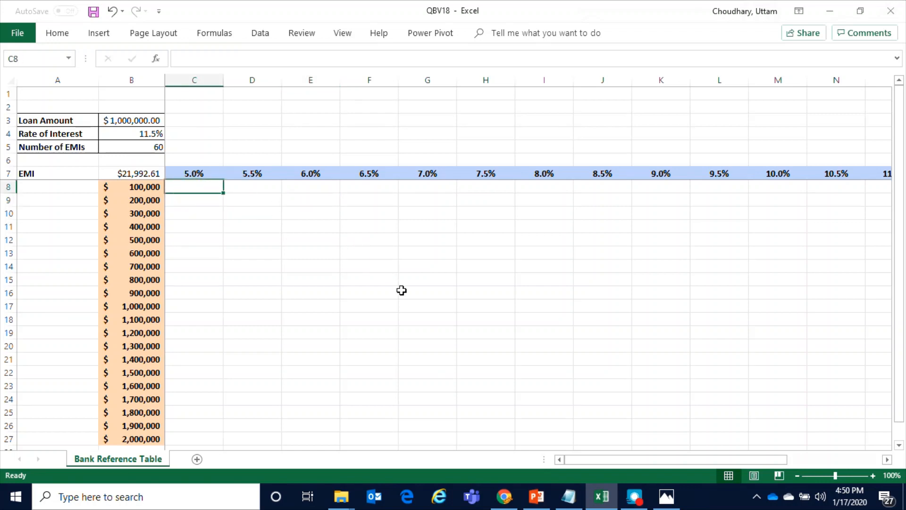
click(146, 174)
drag(146, 173, 147, 373)
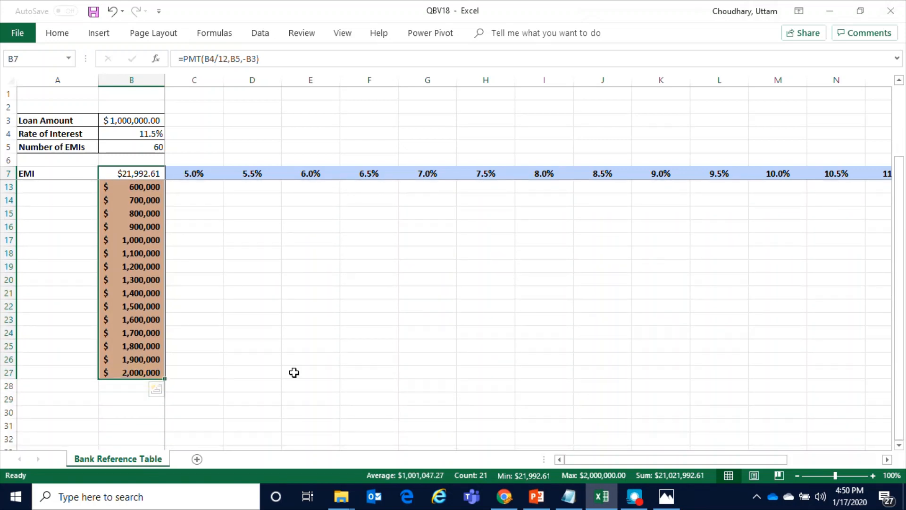
scroll(294, 373, up, 2)
scroll(293, 372, down, 3)
scroll(293, 372, up, 3)
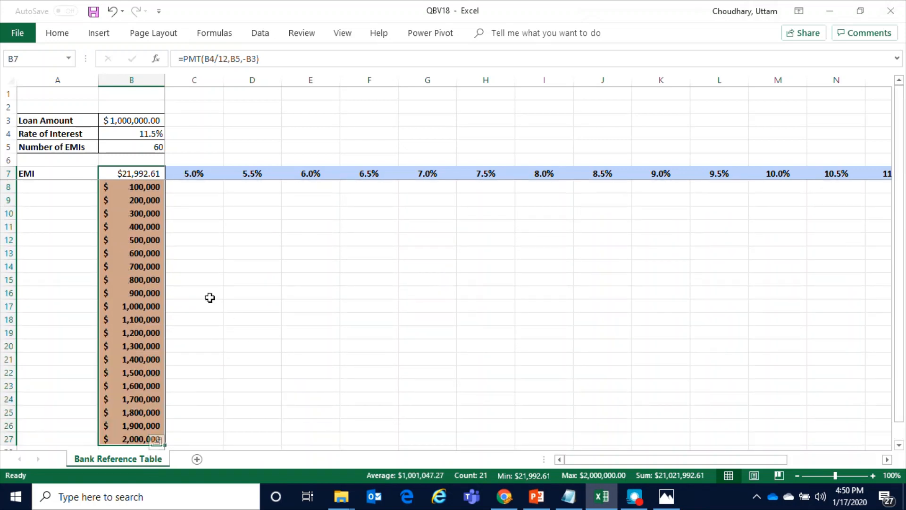
click(125, 197)
click(128, 120)
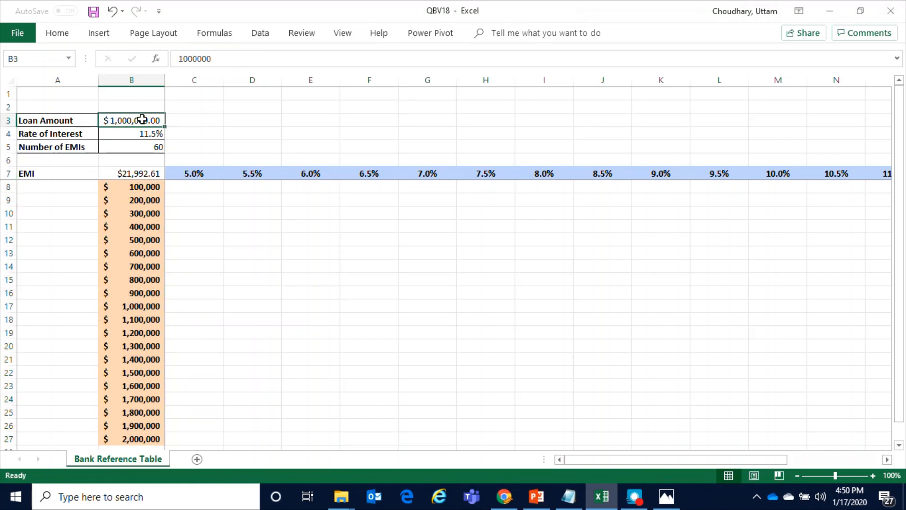
click(133, 216)
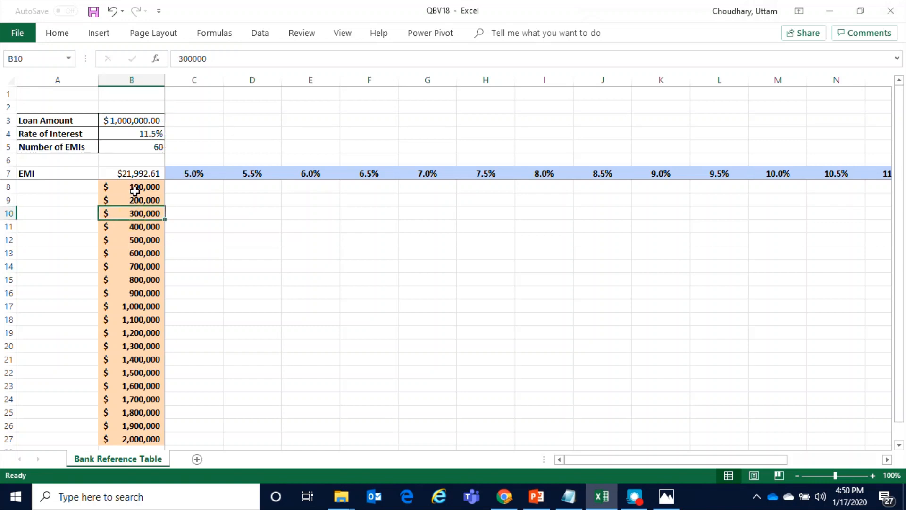
click(135, 189)
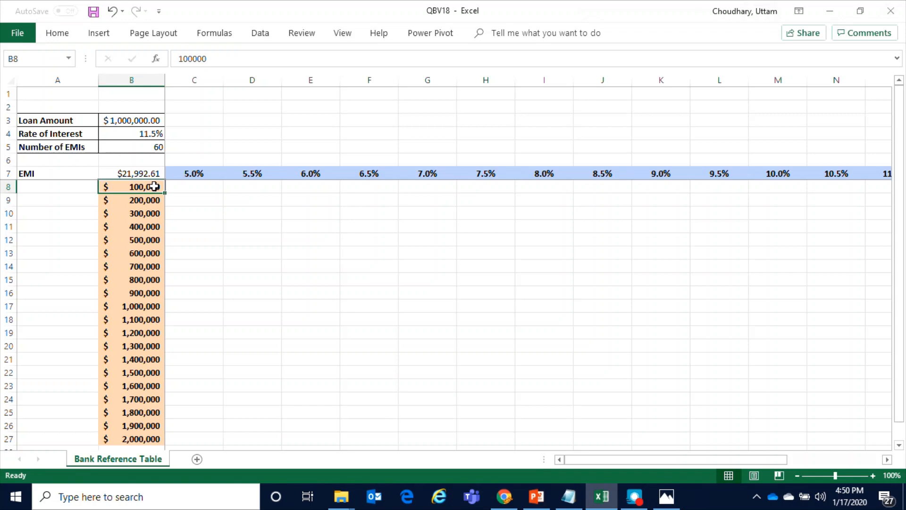
Select the whole grid from the EMI formula in B7 across all interest rates and loan amounts, and start a What-If data table on it
click(149, 174)
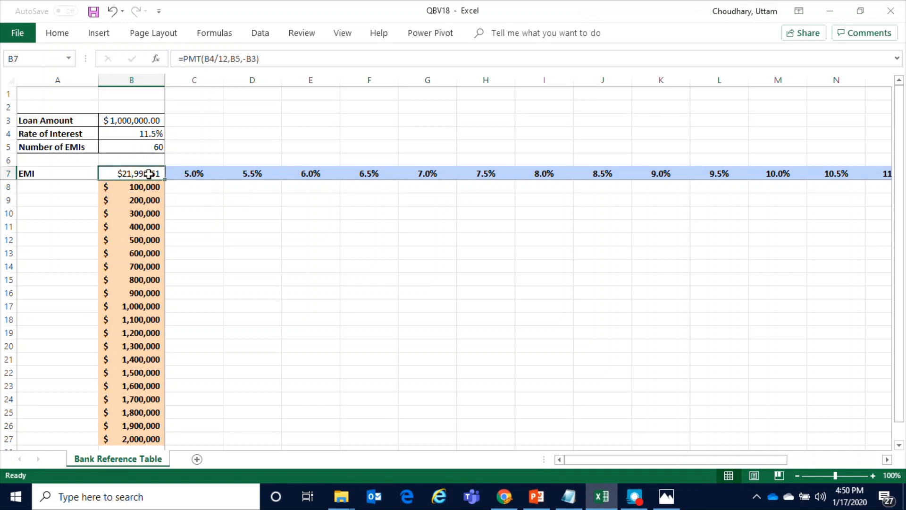
drag(149, 174, 581, 458)
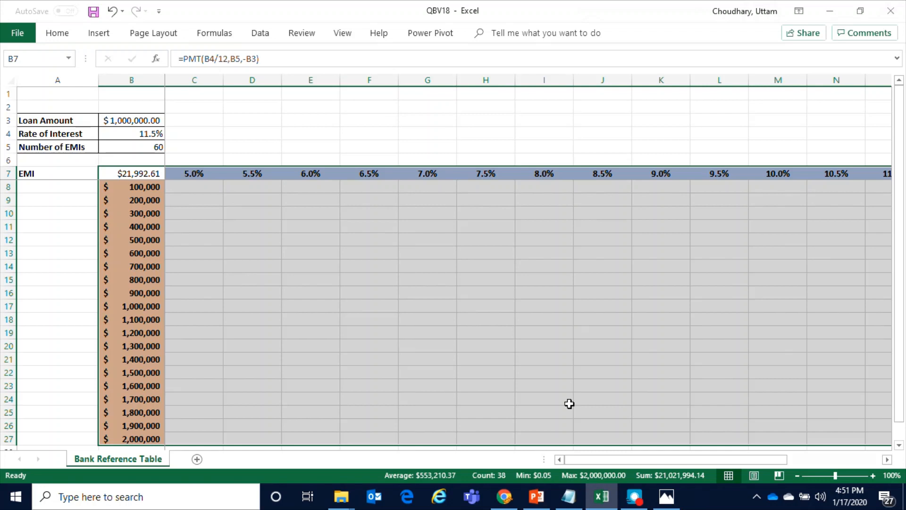
drag(735, 460, 604, 458)
click(263, 36)
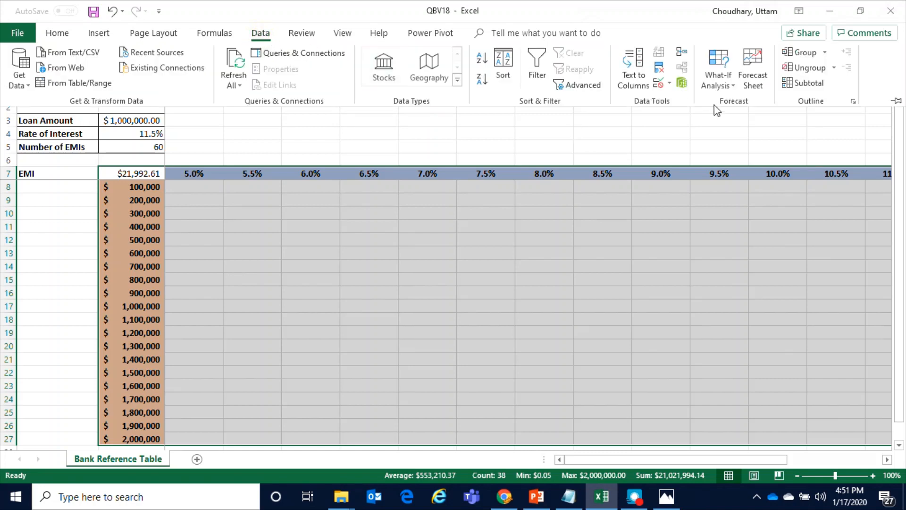
click(732, 87)
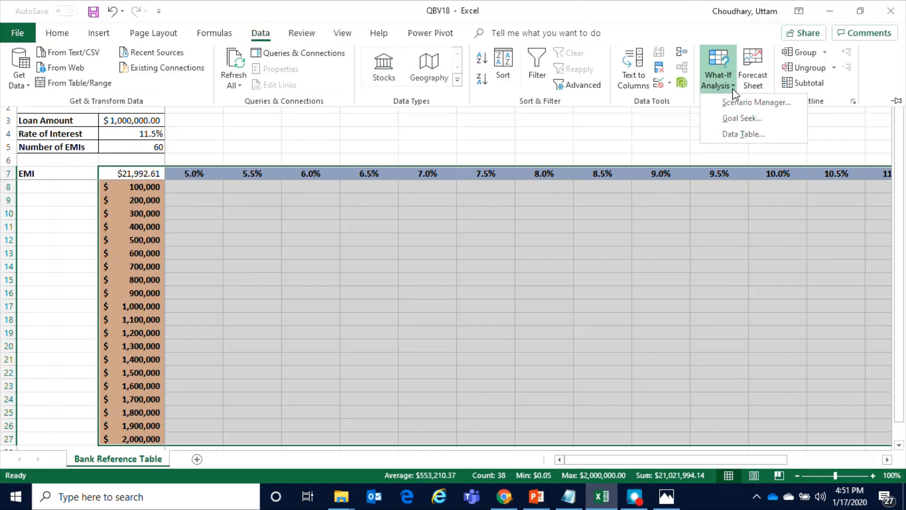
click(744, 135)
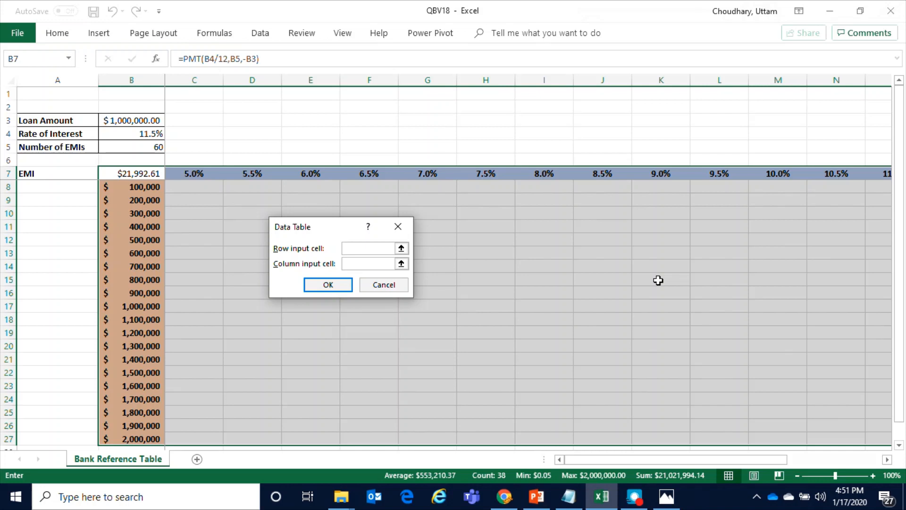
Create the data table with B4 as the row input cell and B3 as the column input cell
drag(324, 233, 251, 216)
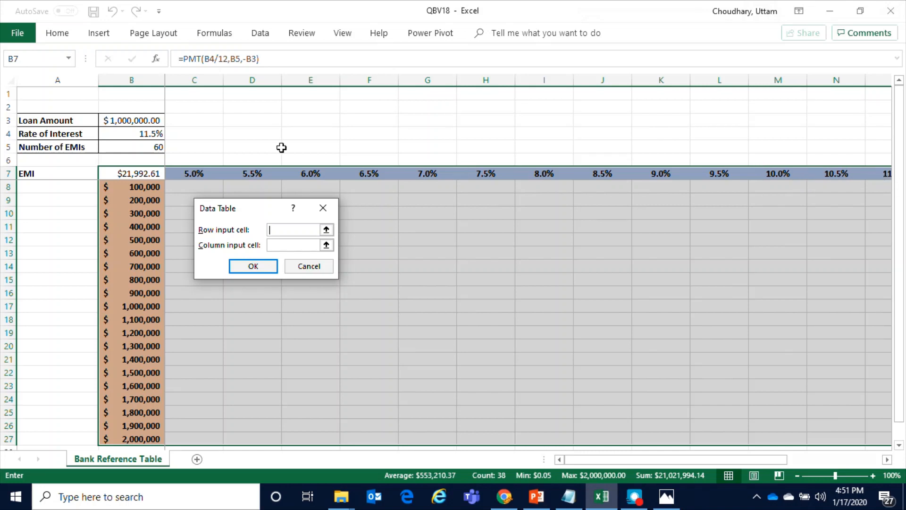
click(127, 134)
click(280, 246)
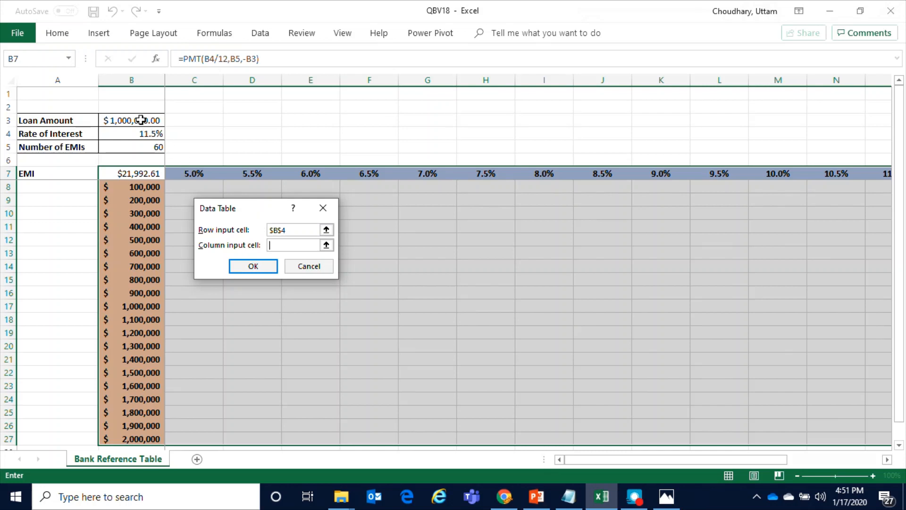
click(141, 120)
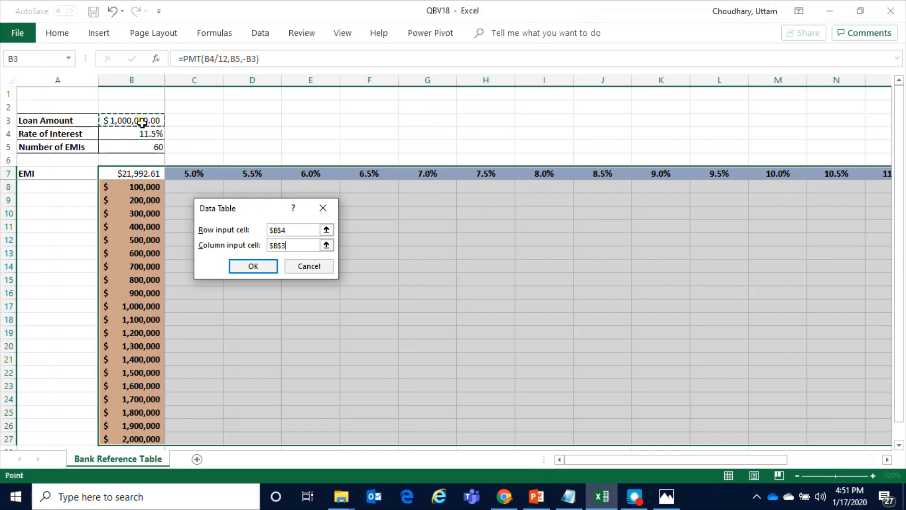
click(255, 267)
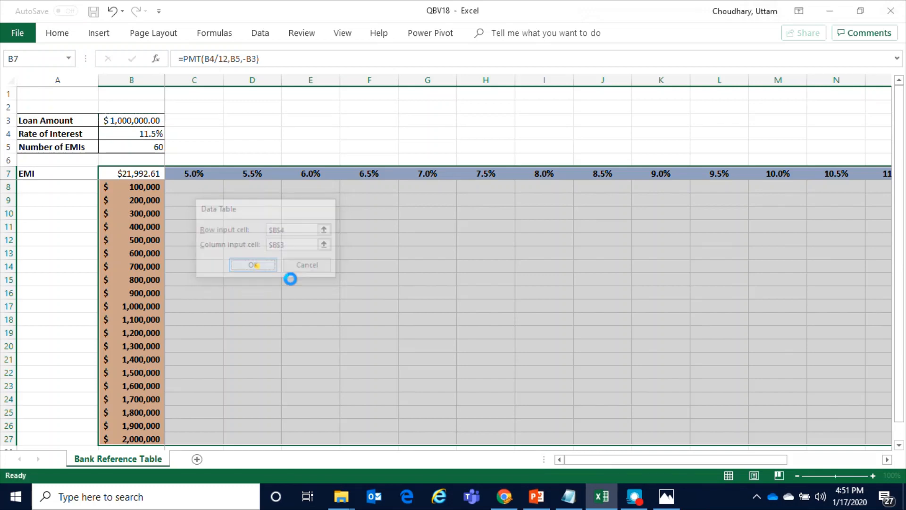
Examine the calculated EMIs for several loan amount and interest rate combinations, along with the number of EMIs input
click(407, 295)
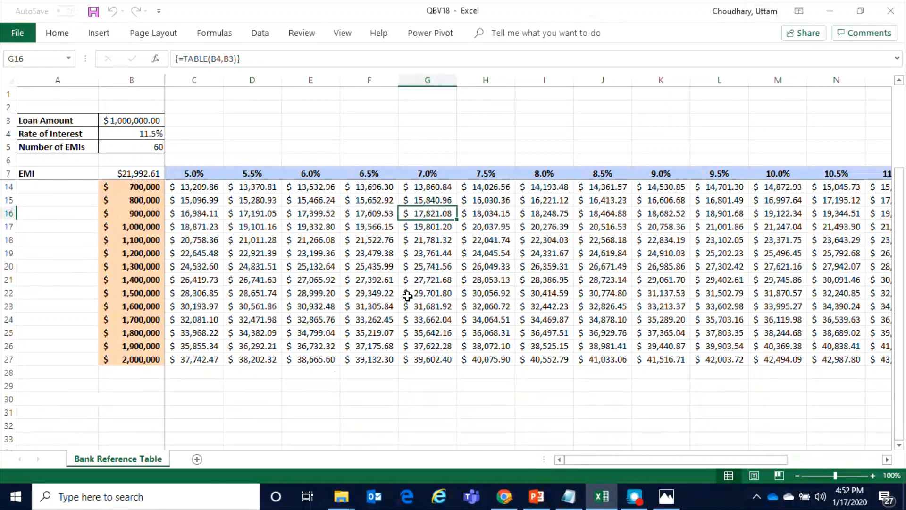
click(236, 239)
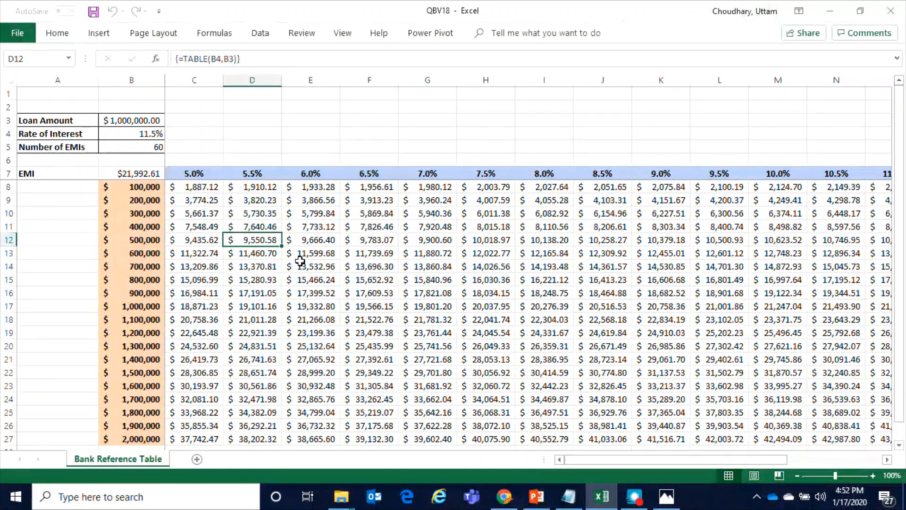
click(252, 174)
click(365, 174)
click(364, 345)
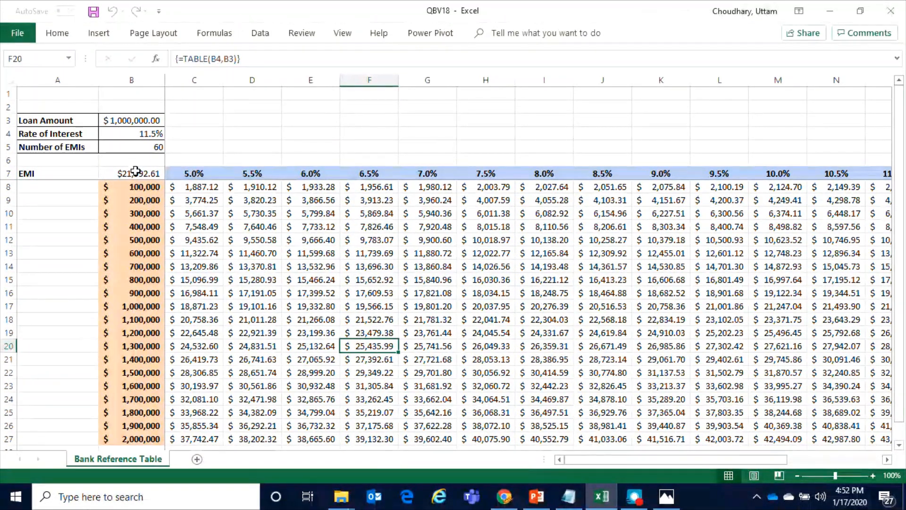
click(134, 147)
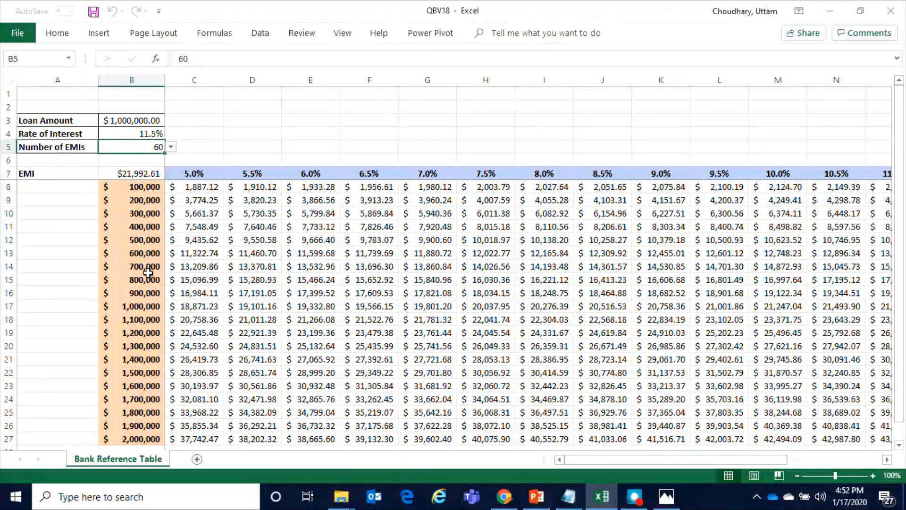
click(147, 216)
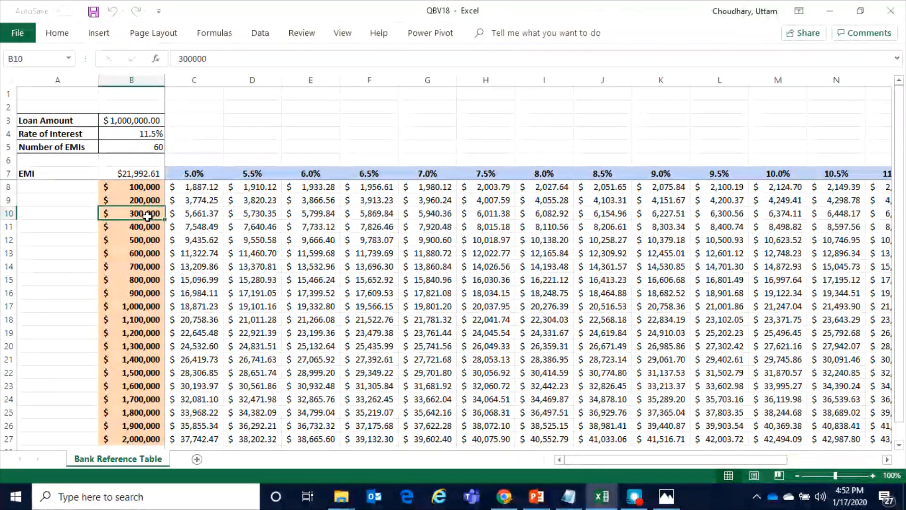
click(376, 213)
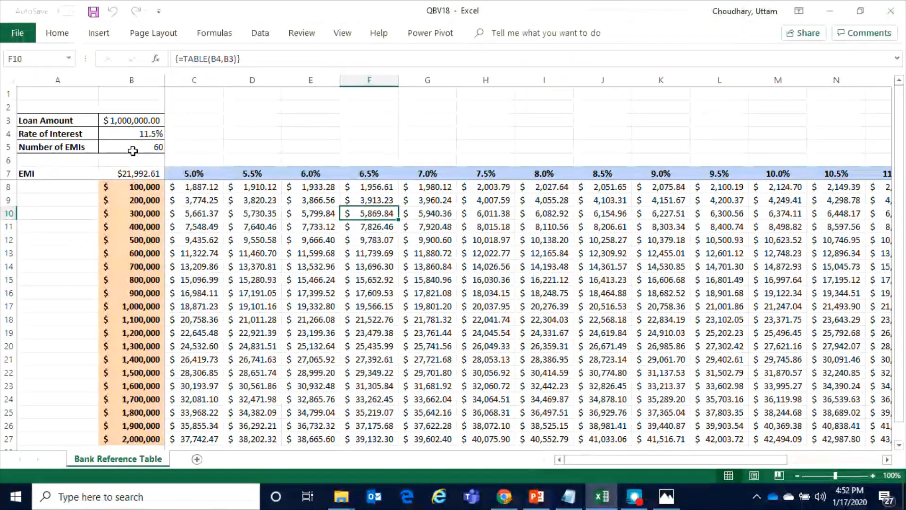
Set the number of EMIs in B5 to 84 and check the recalculated EMIs in the data table
click(133, 148)
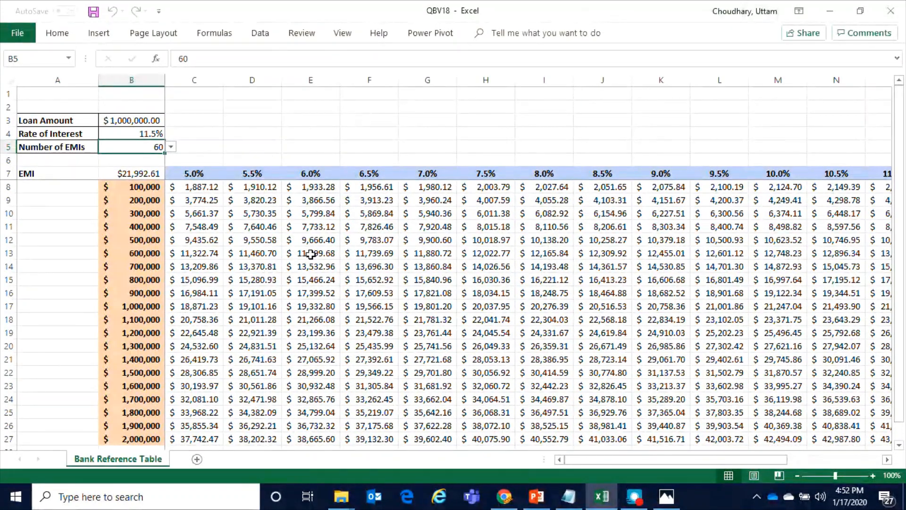
click(170, 147)
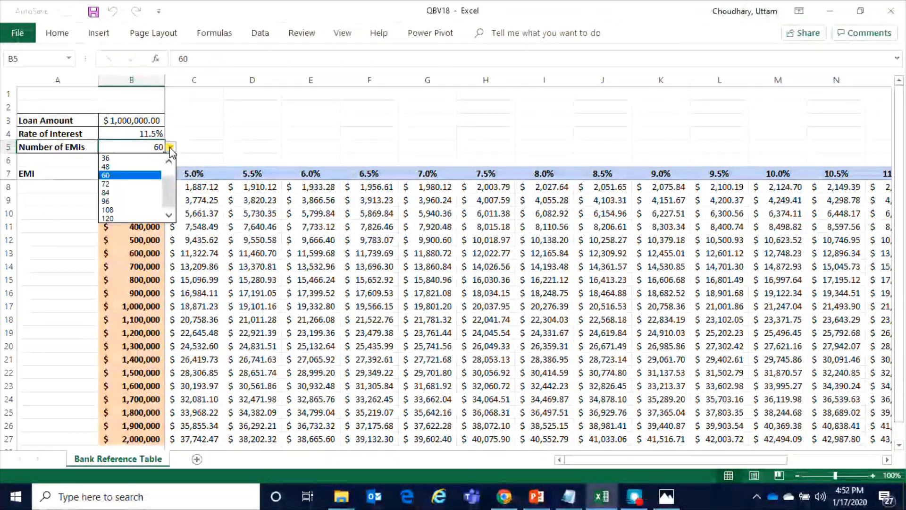
click(130, 192)
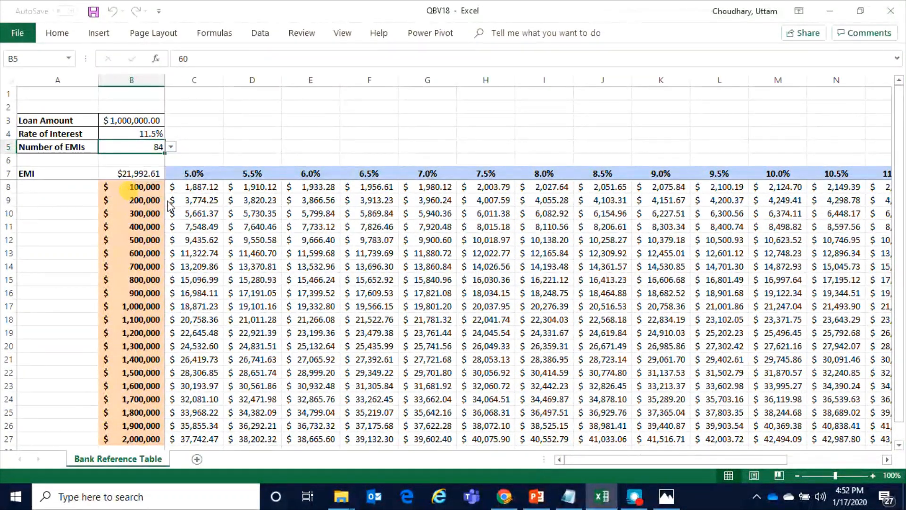
click(262, 293)
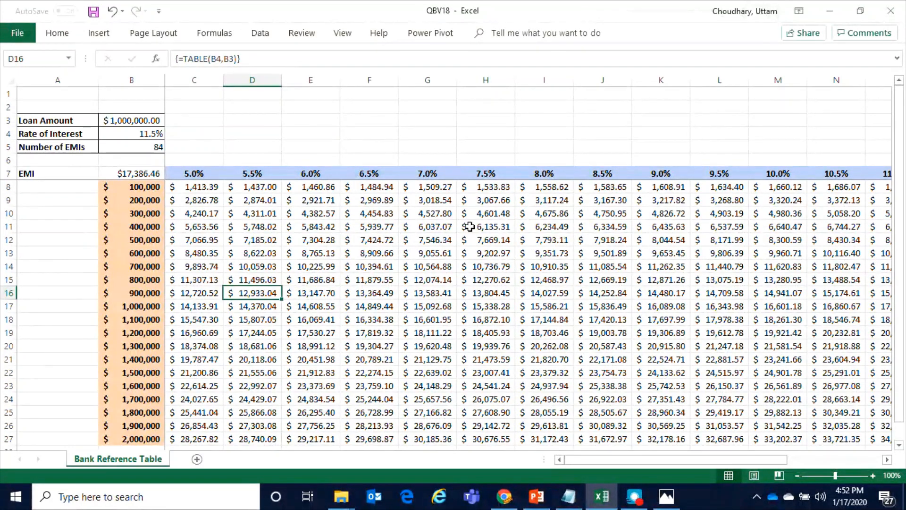
click(510, 229)
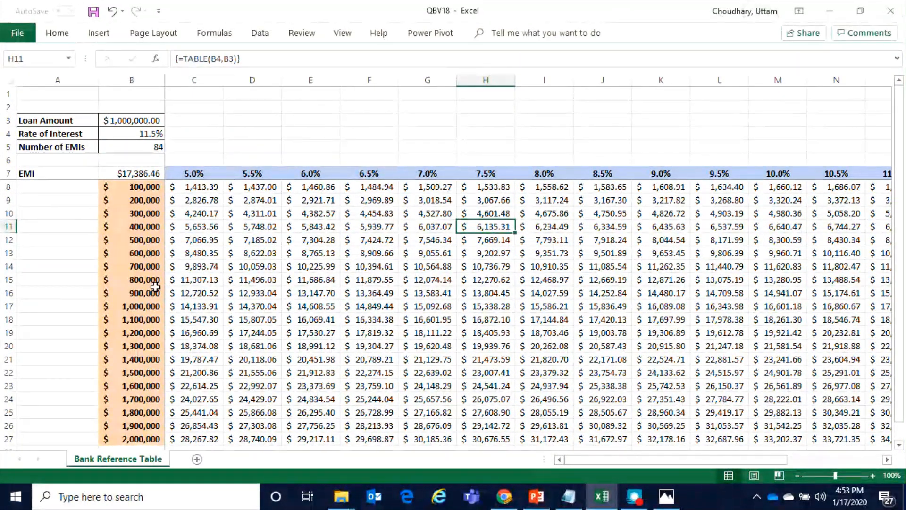
Replace the 700,000 loan amount in B14 with 730000
click(141, 268)
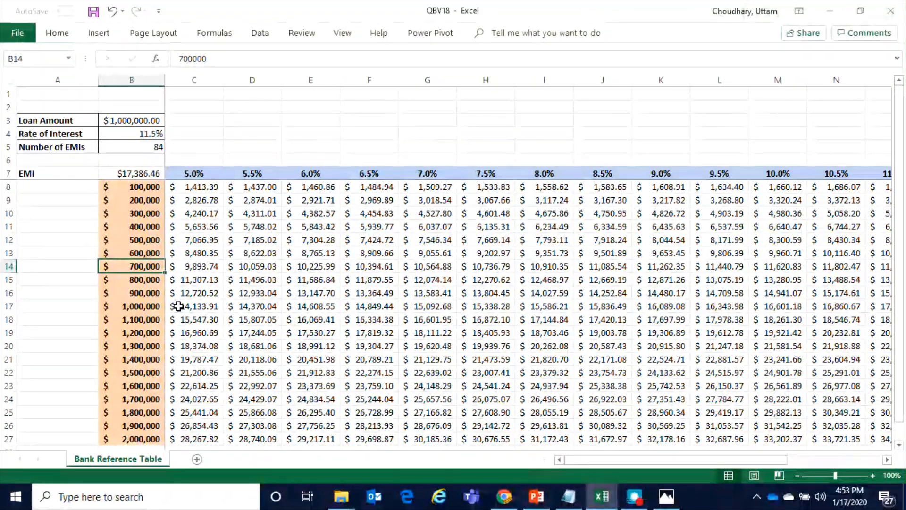
text(730,00)
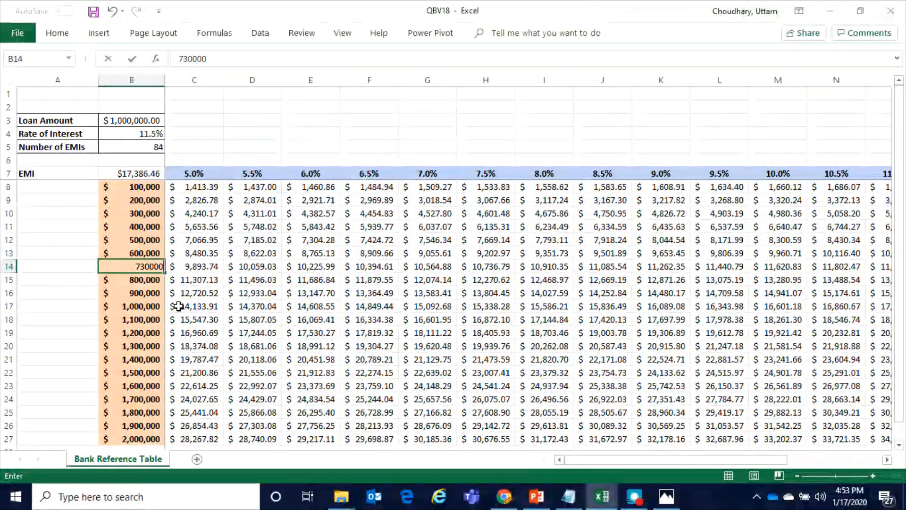
text(0)
key(Return)
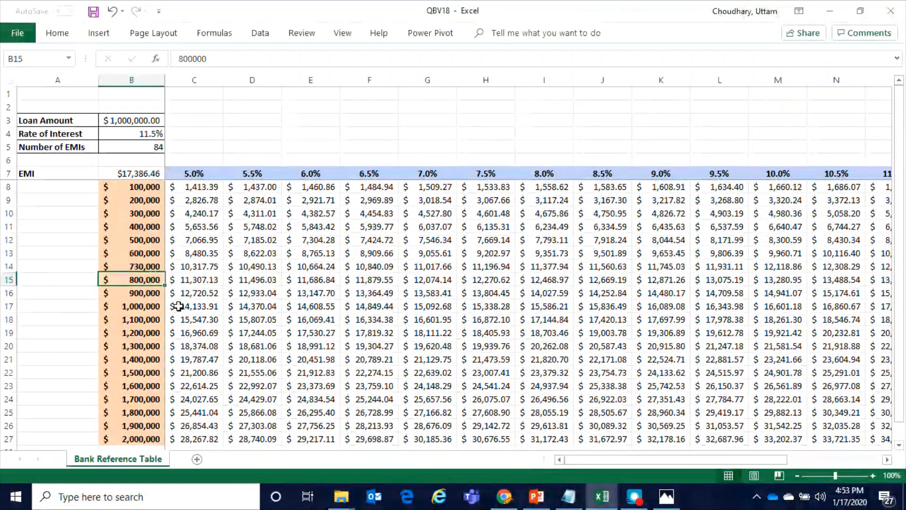
Examine the EMI for the 730,000 loan at 7.5% against the rate and number of EMIs inputs
click(153, 267)
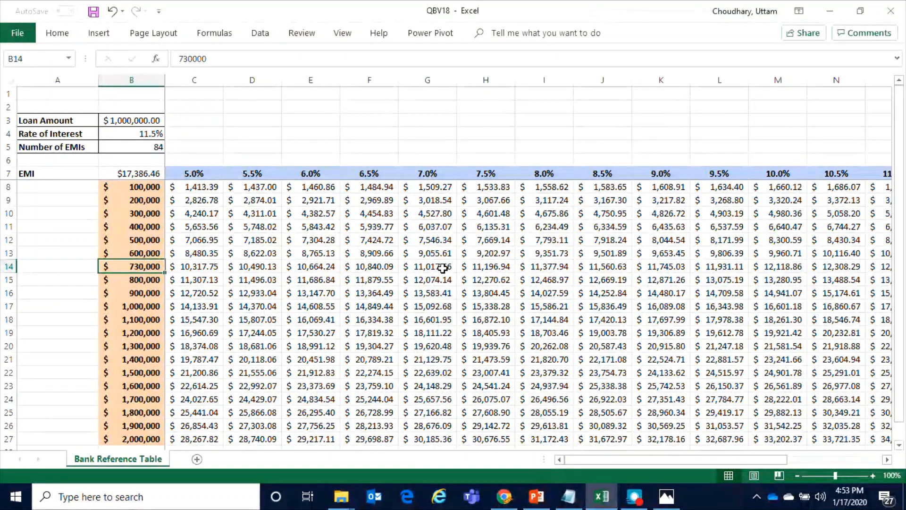
click(478, 267)
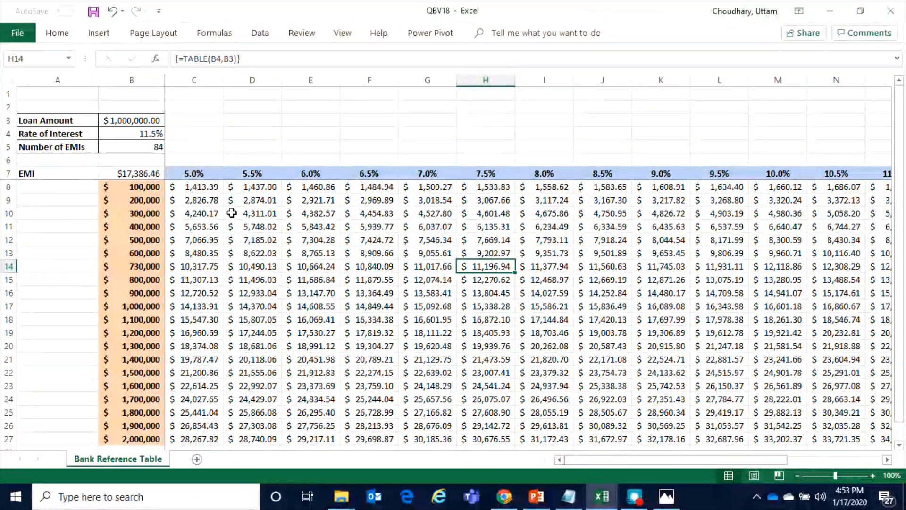
click(149, 137)
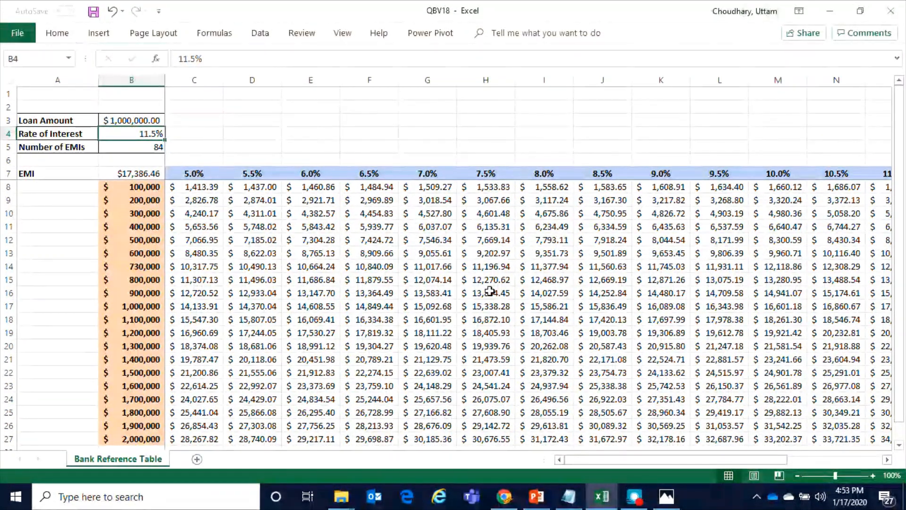
click(493, 305)
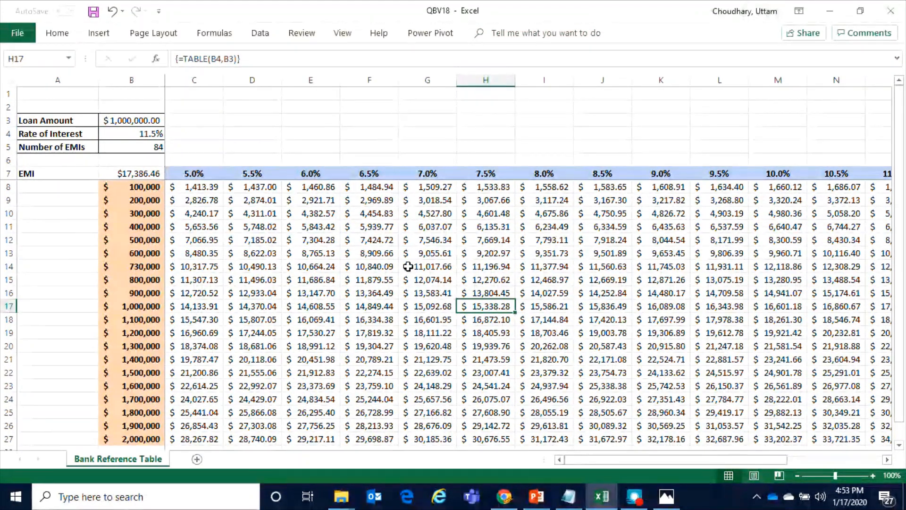
click(489, 268)
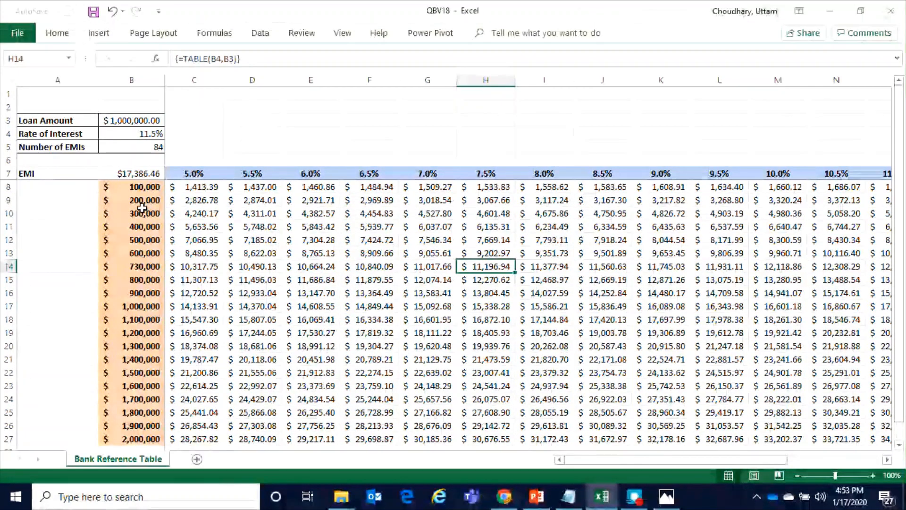
click(138, 148)
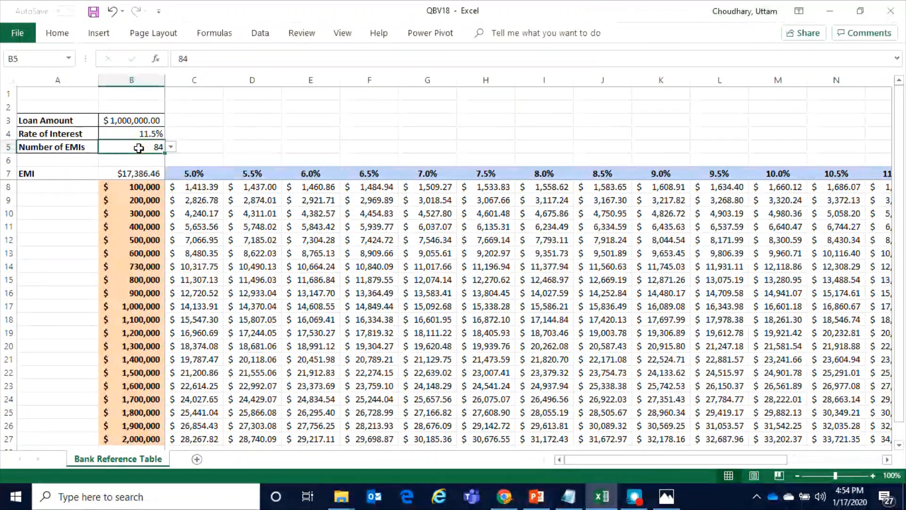
click(147, 266)
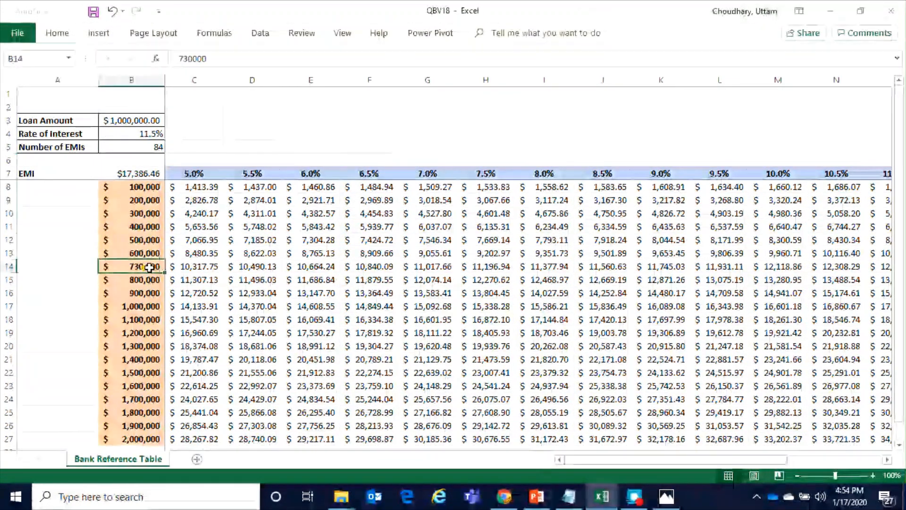
click(484, 267)
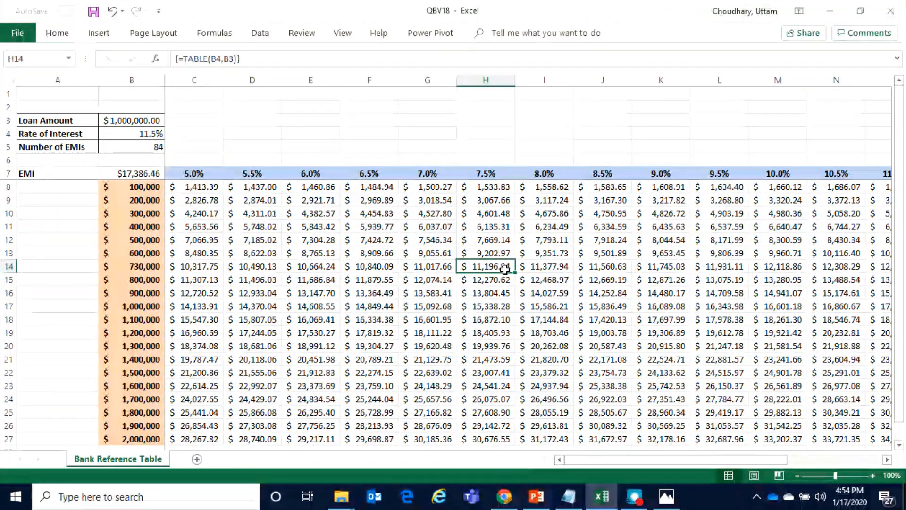
Set the number of EMIs in B5 to 60 and check the 730,000 loan row
click(143, 147)
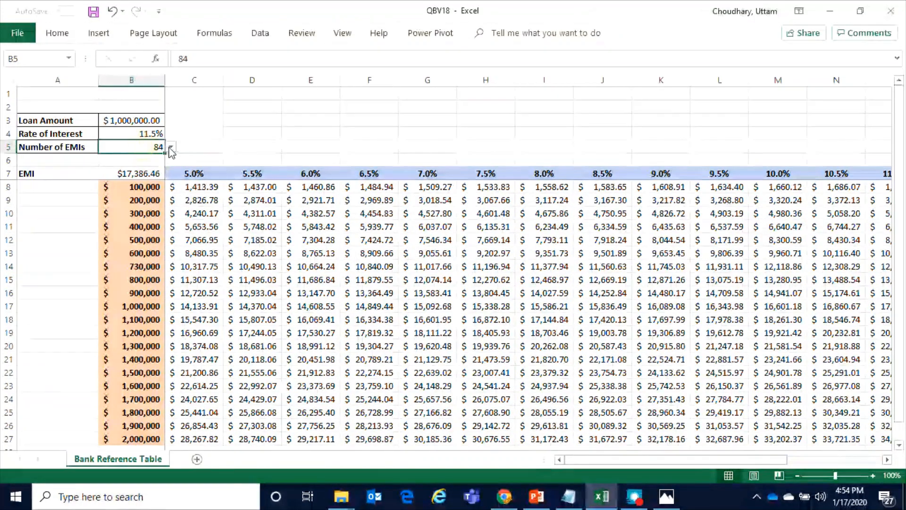
click(170, 148)
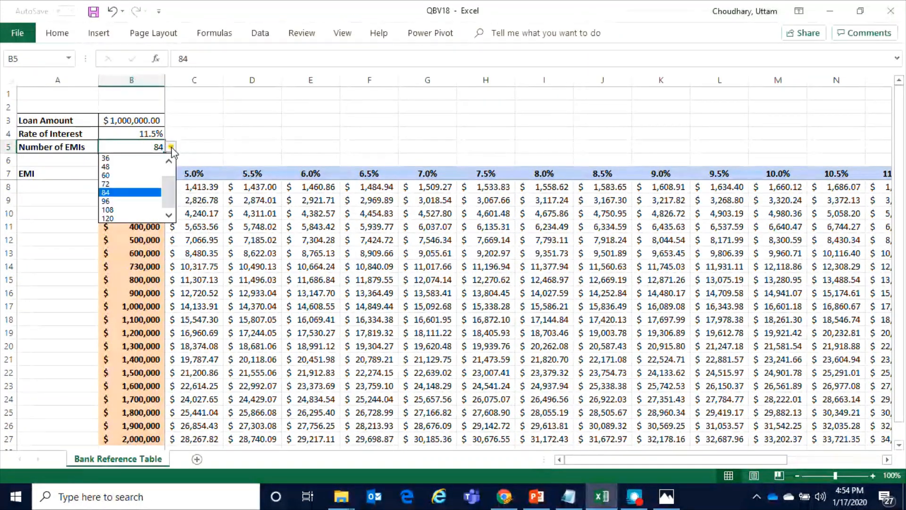
click(124, 176)
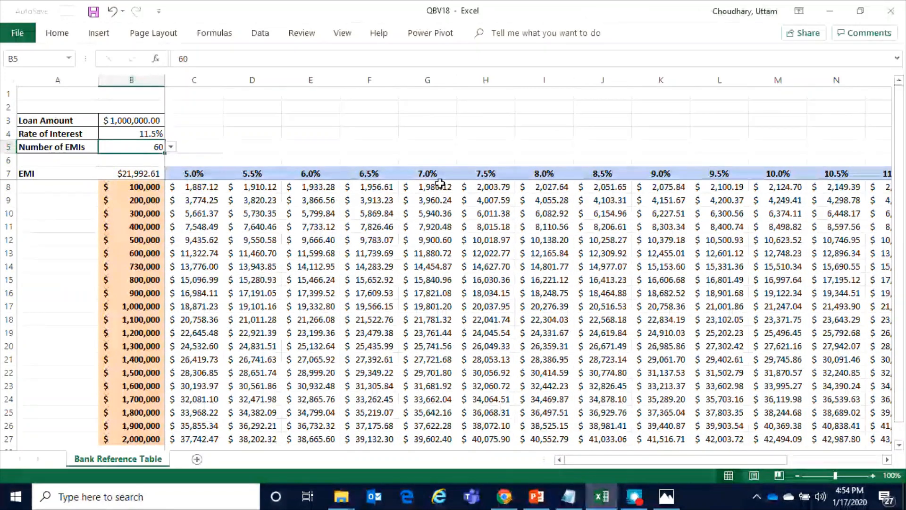
click(149, 264)
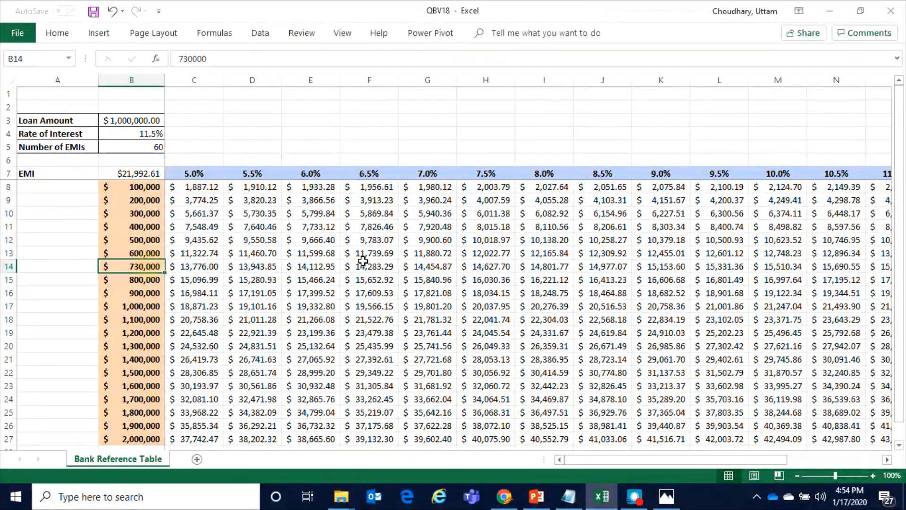
Check the 7.5% EMI for the 730,000 loan, and set the loan amount in B14 back to 700000
click(486, 267)
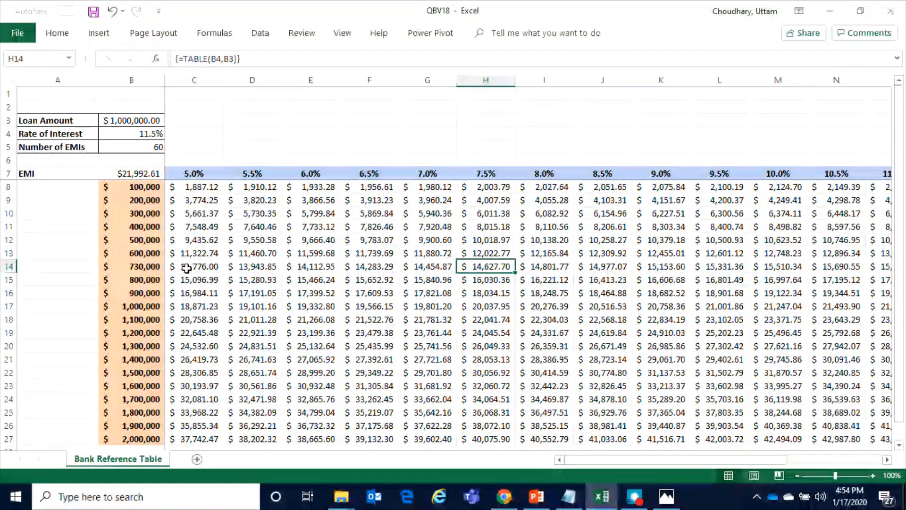
click(144, 266)
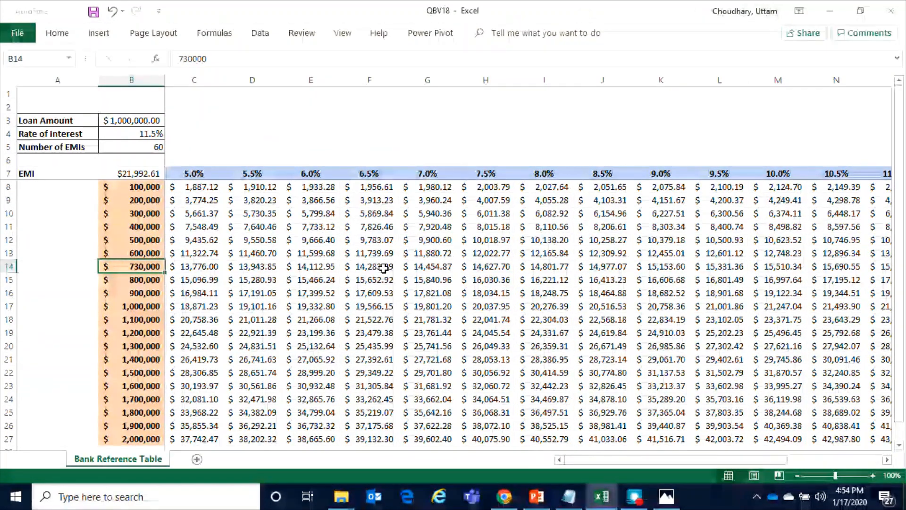
text(700,00)
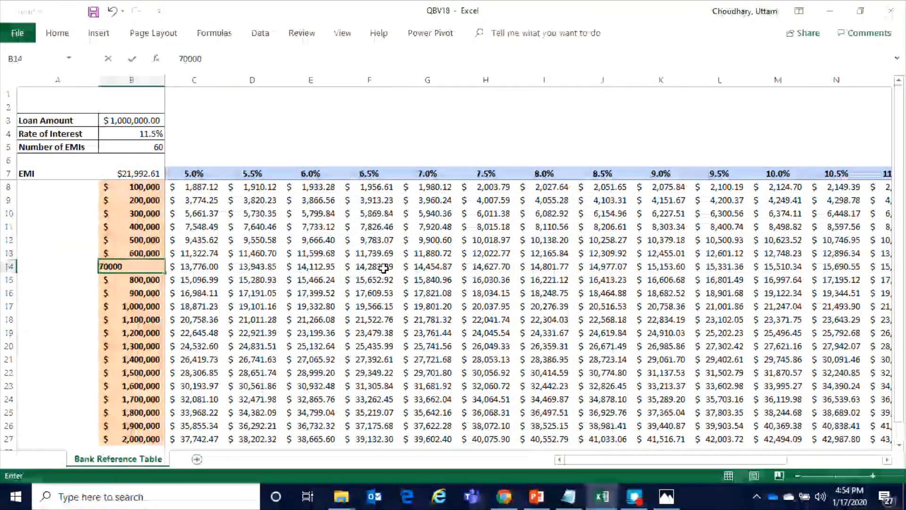
text(0)
key(Return)
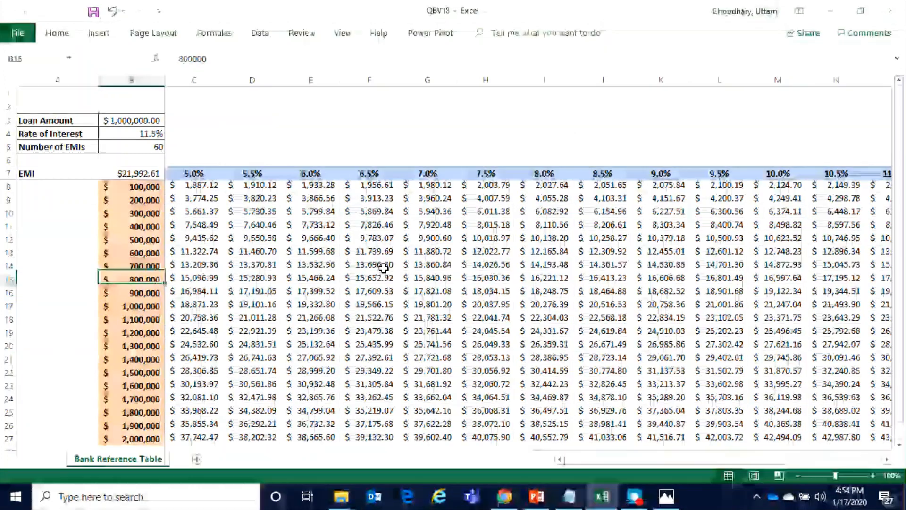
key(Up)
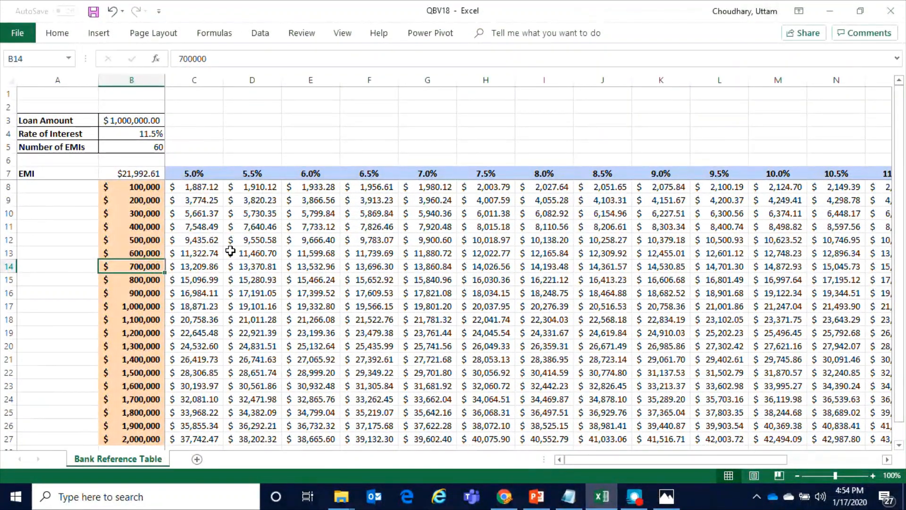
Review the number of EMIs input, the loan amounts in column B and the interest rates in row 7
click(143, 150)
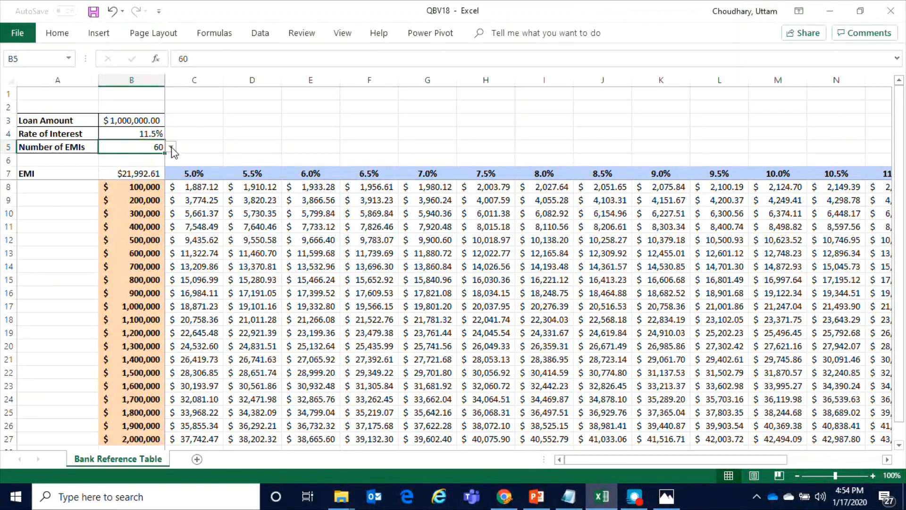
click(211, 240)
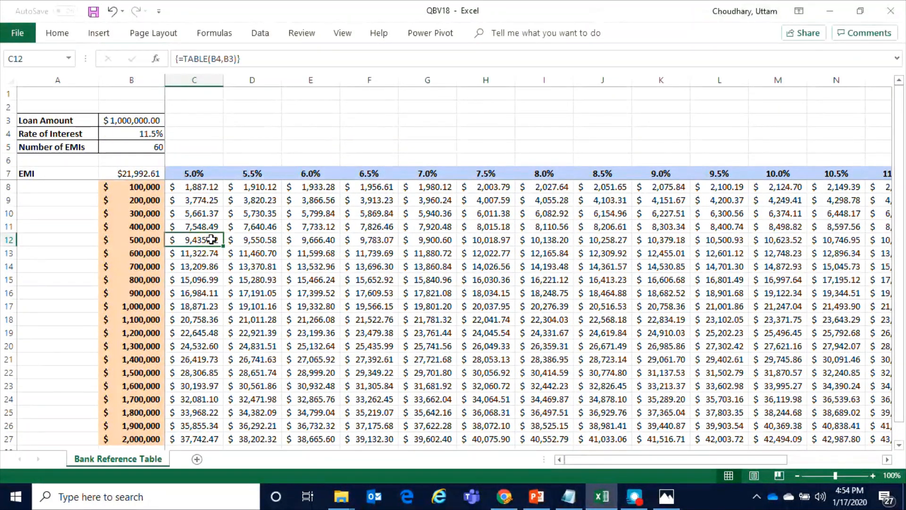
drag(144, 188, 155, 391)
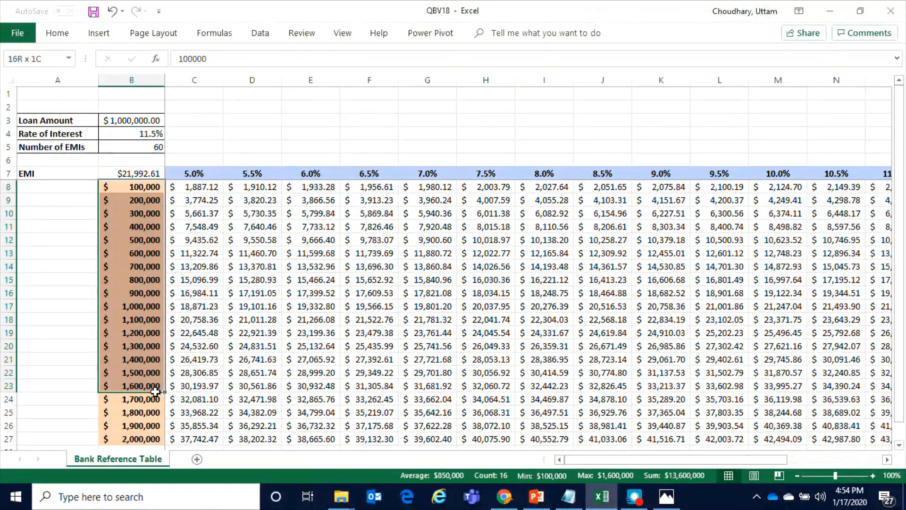
drag(196, 175, 661, 177)
click(346, 320)
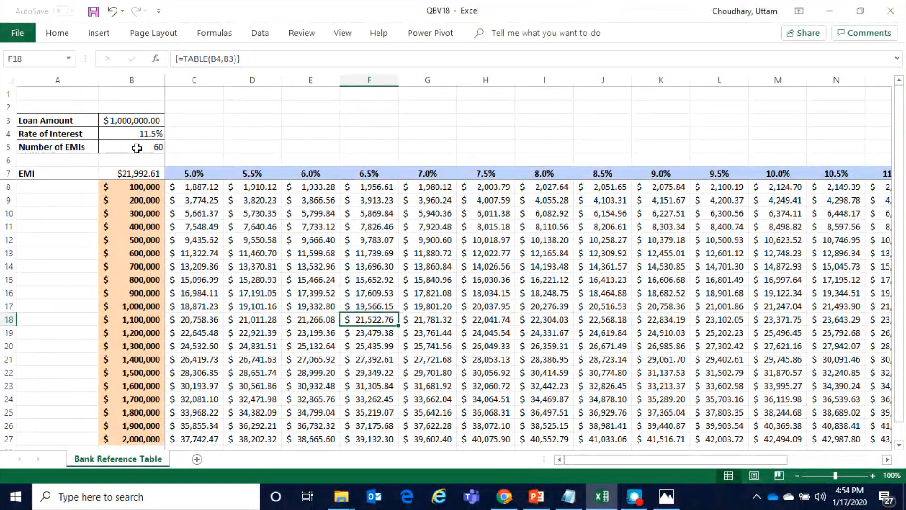
Examine the loan amount, interest rate and number of EMIs inputs in B3:B5 against the EMIs in the data table
click(137, 151)
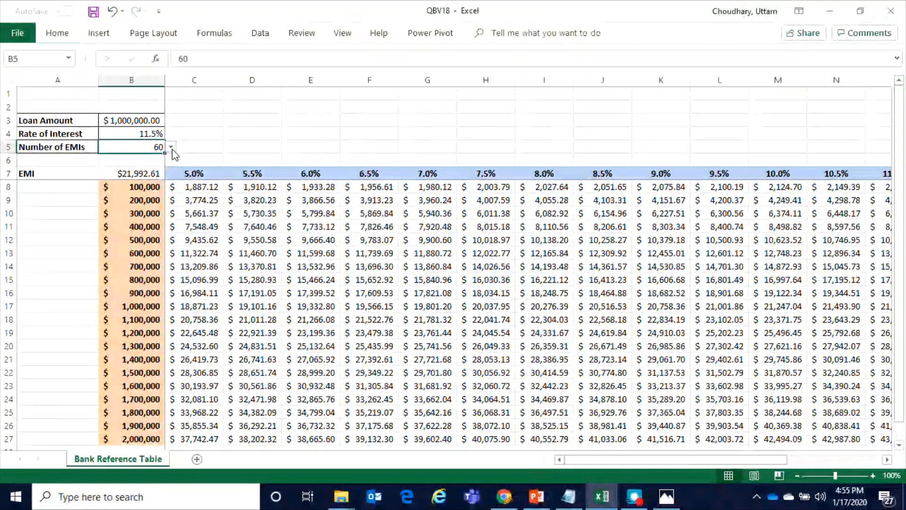
click(140, 124)
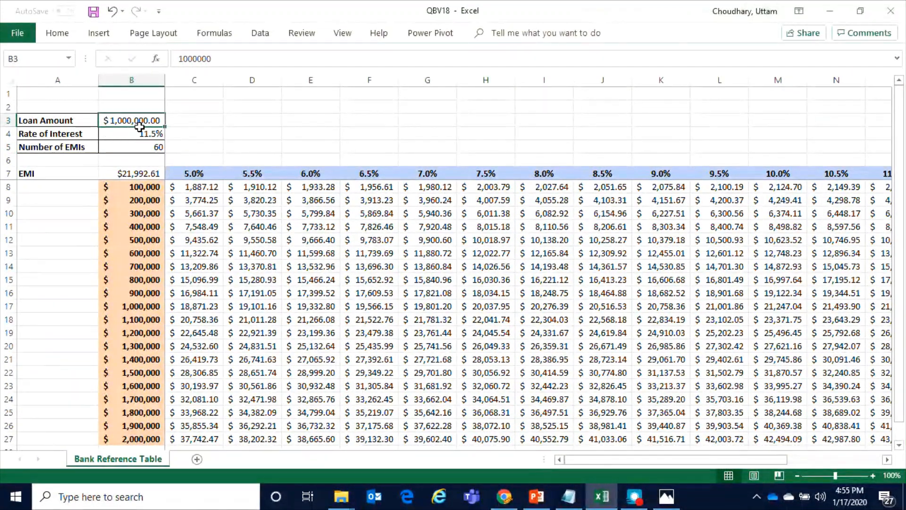
drag(140, 125, 138, 149)
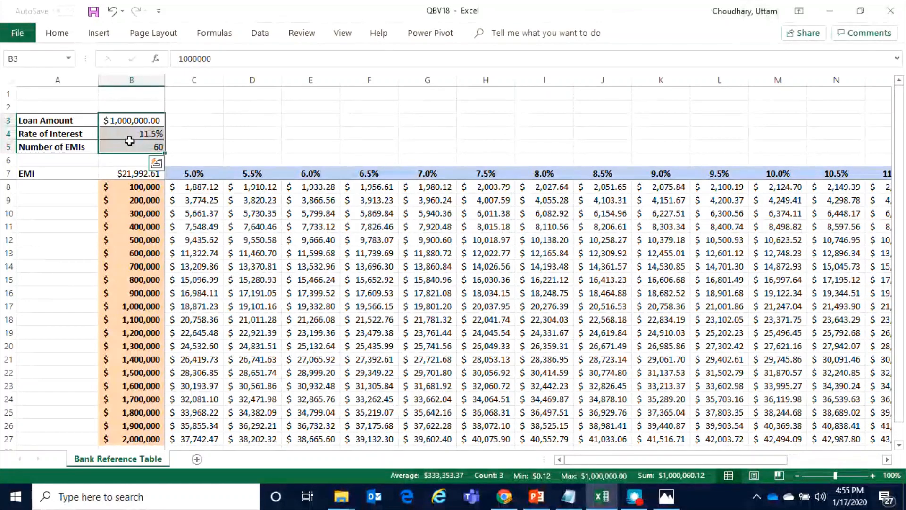
click(119, 121)
click(124, 134)
click(120, 150)
click(226, 241)
click(146, 145)
click(194, 199)
drag(194, 185, 418, 318)
click(314, 319)
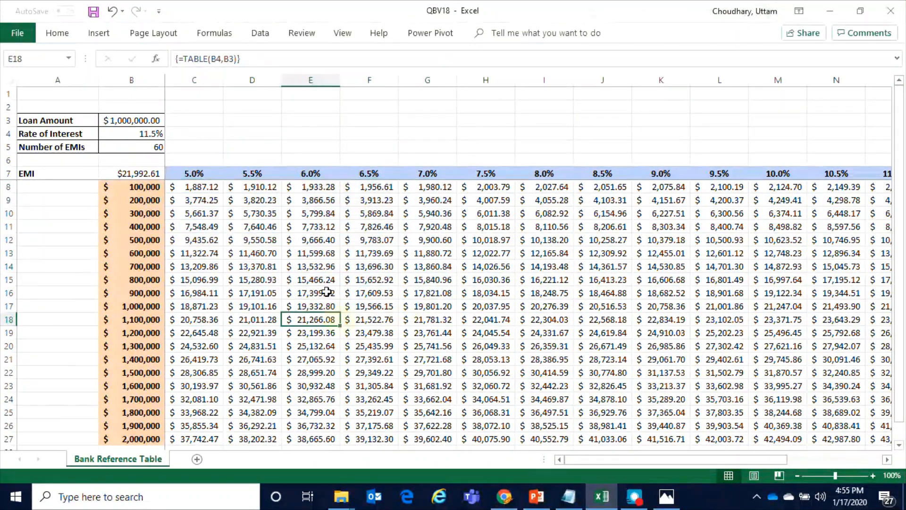
View the available numbers of EMIs for B5, and inspect data table cells, the 1,100,000 loan amount and the 8.0% rate
click(162, 147)
click(171, 147)
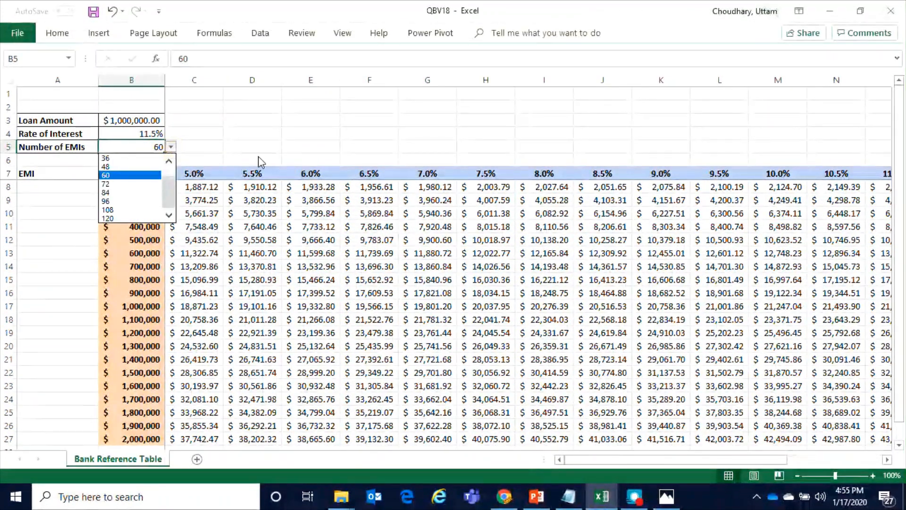
key(Escape)
click(597, 319)
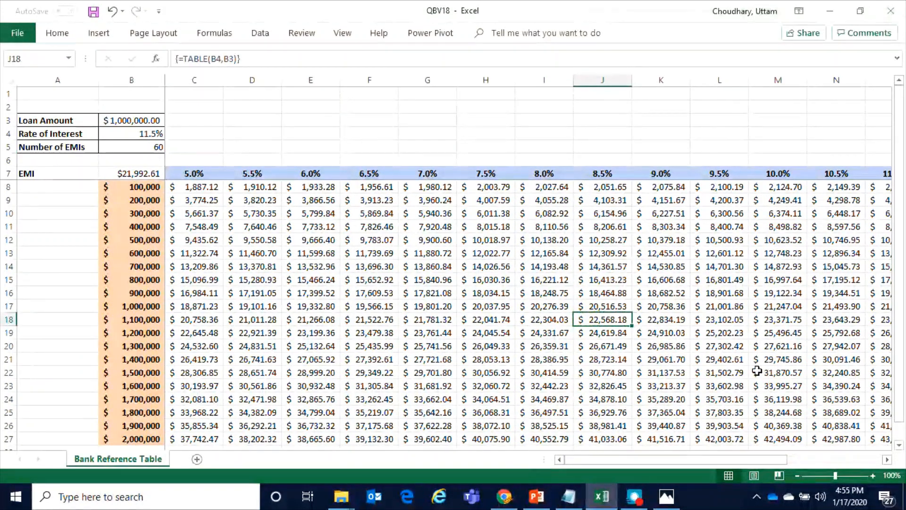
click(649, 222)
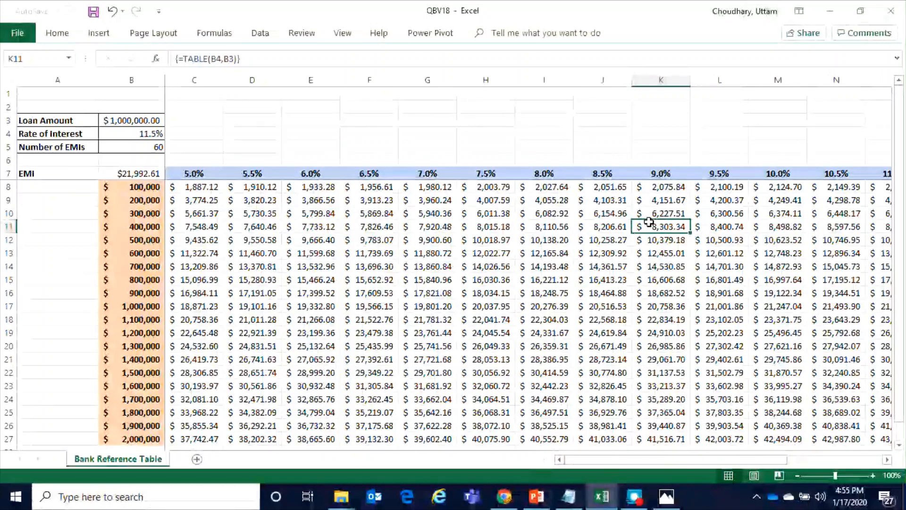
click(150, 323)
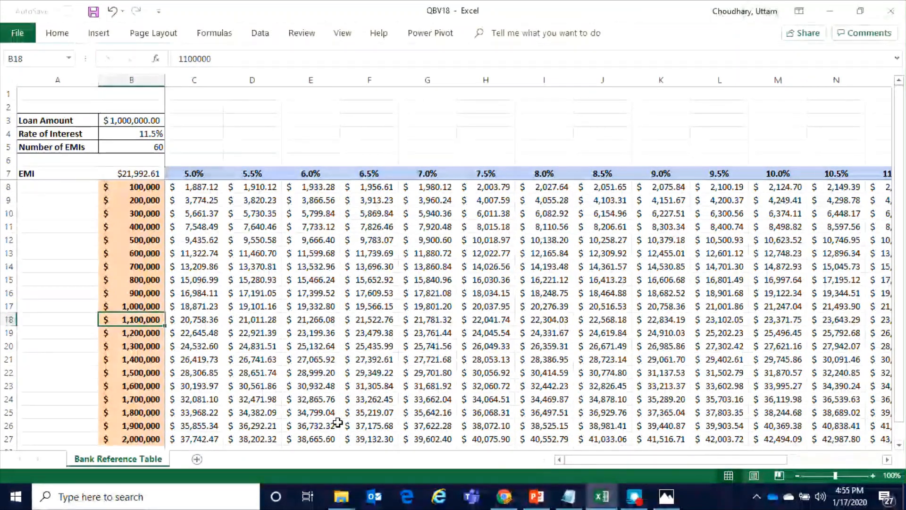
click(543, 173)
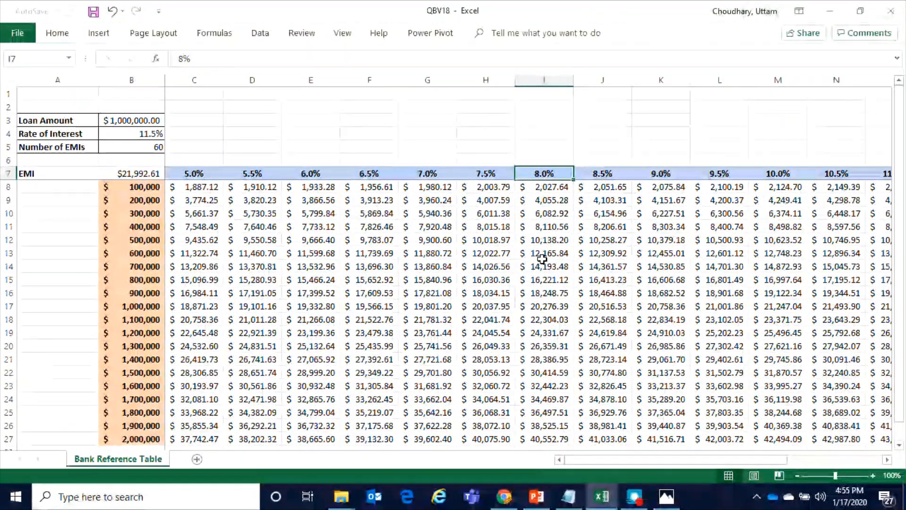
Set the interest rate in H7 to 7.8% to test the data table's recalculation
click(488, 177)
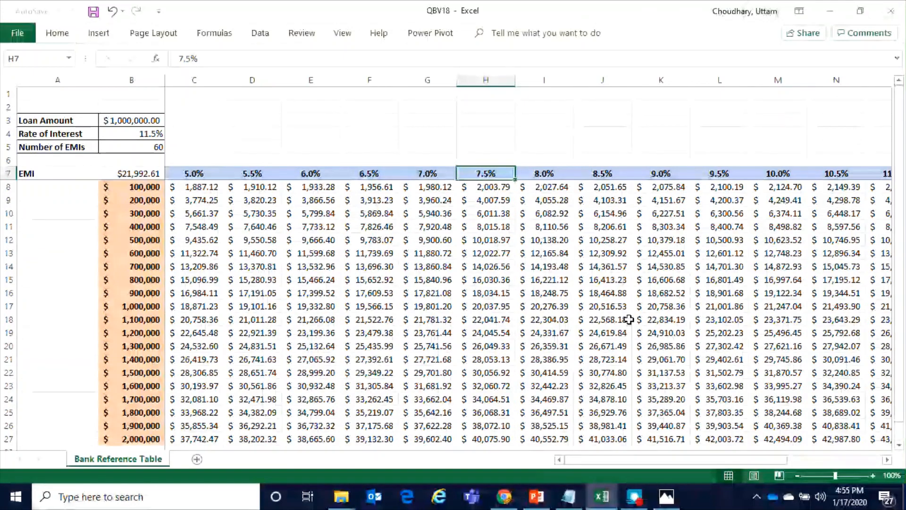
text(7.)
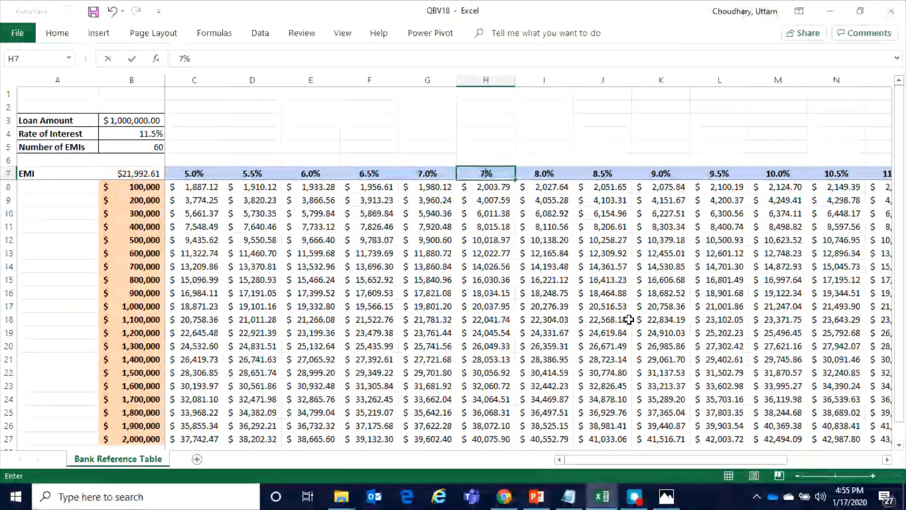
text(8)
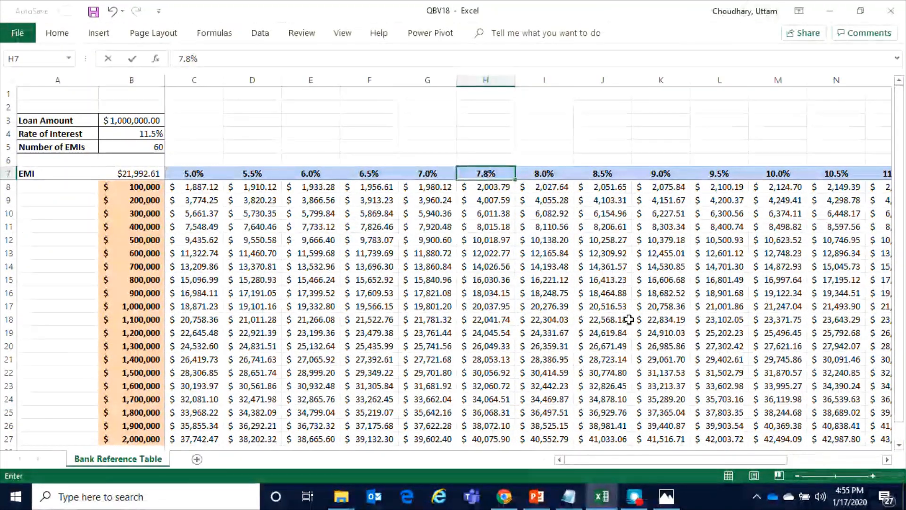
key(Return)
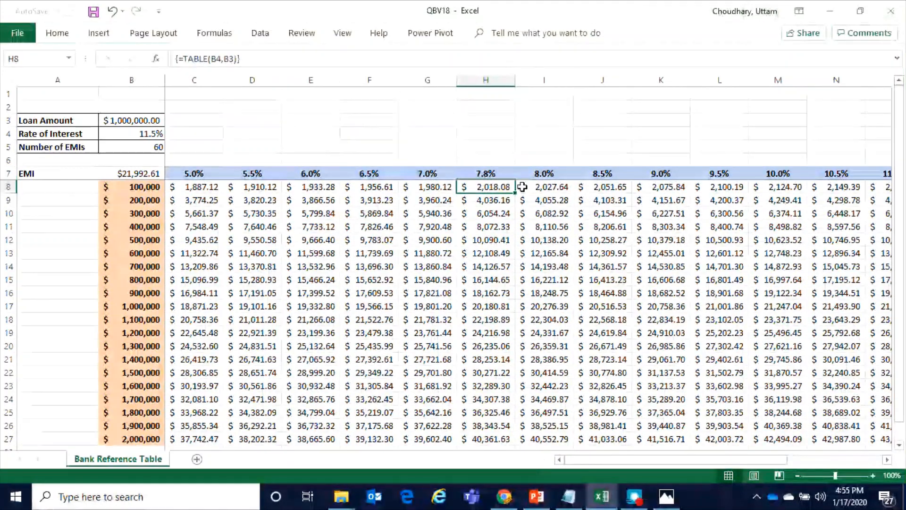
Restore the interest rate in H7 to 7.5%
click(486, 173)
text(7%)
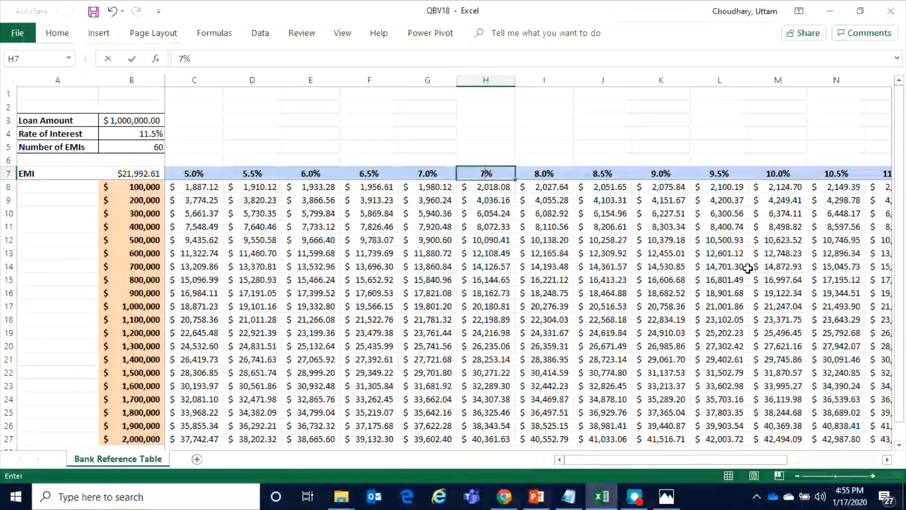
text(5)
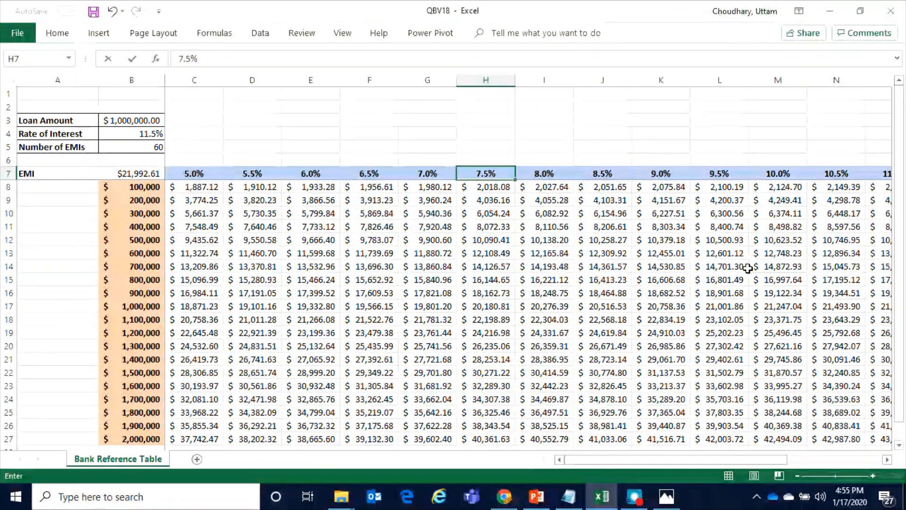
key(Return)
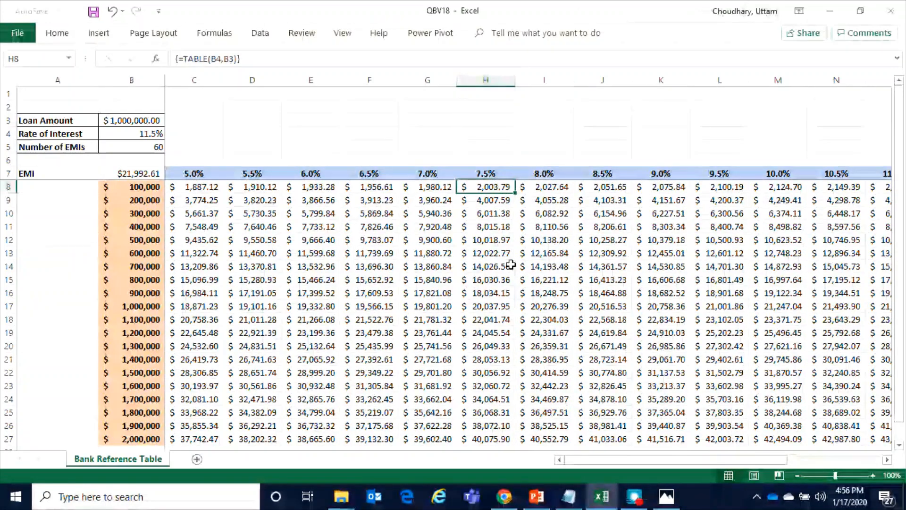
Examine the EMIs under the 7.5% rate and compare the 900,000 loan at 7.5% and 8.0%
click(491, 253)
click(488, 188)
click(493, 173)
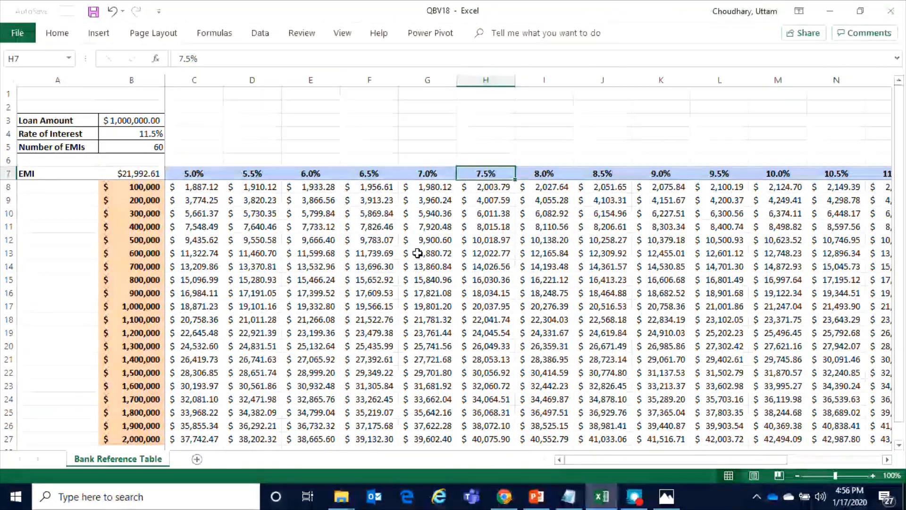
click(154, 290)
click(480, 292)
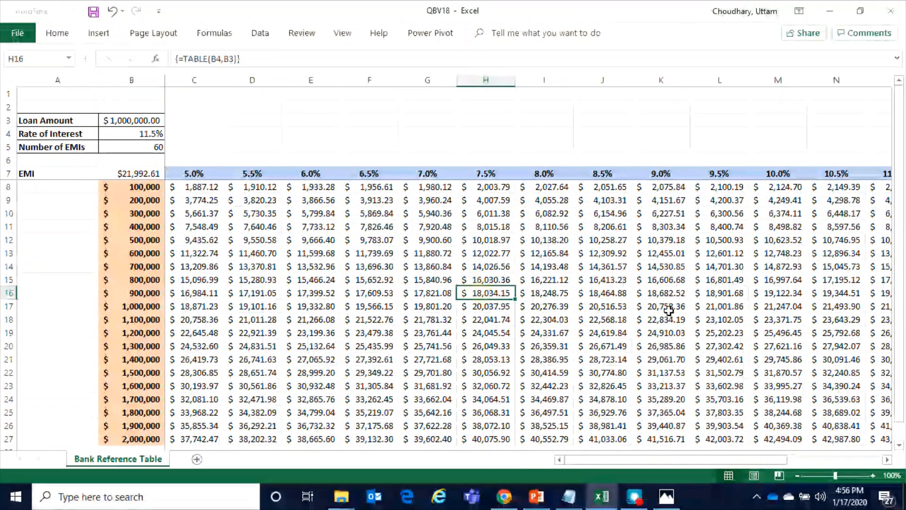
click(543, 294)
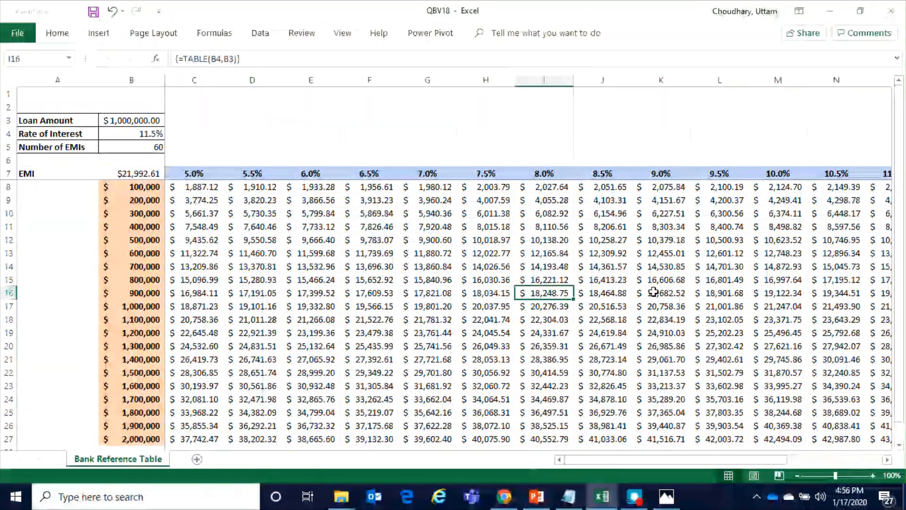
Review the full data table across all interest rates up to 13.0% and loan amounts up to 2,000,000
drag(702, 456, 607, 466)
click(180, 187)
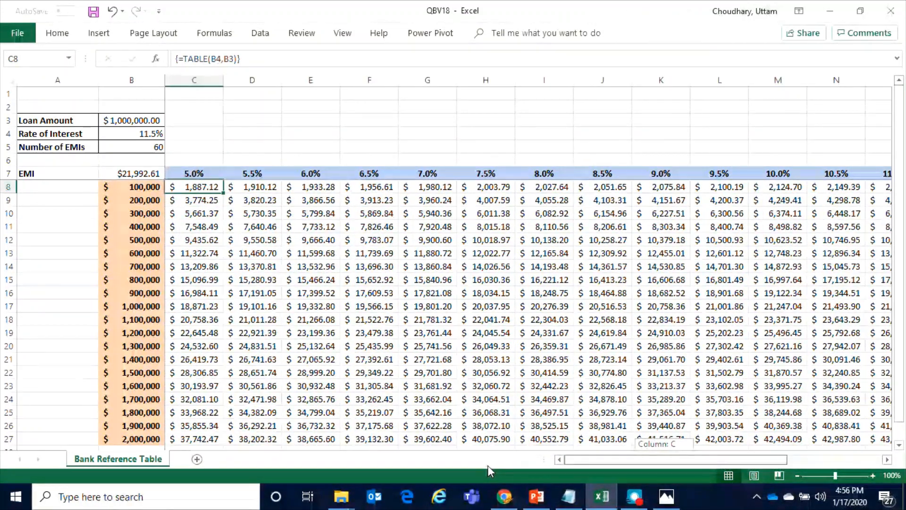
drag(902, 207, 902, 267)
drag(901, 208, 903, 255)
drag(672, 460, 766, 460)
click(491, 174)
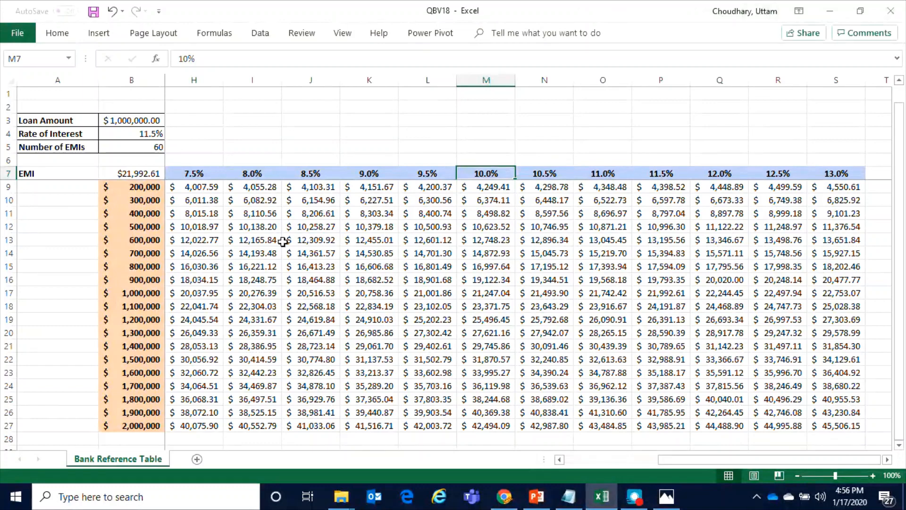
click(150, 253)
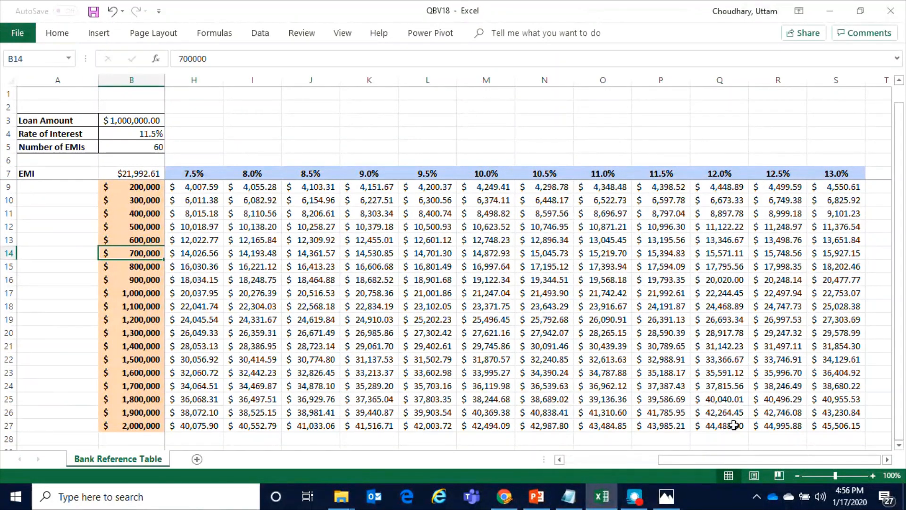
click(577, 455)
scroll(514, 317, up, 1)
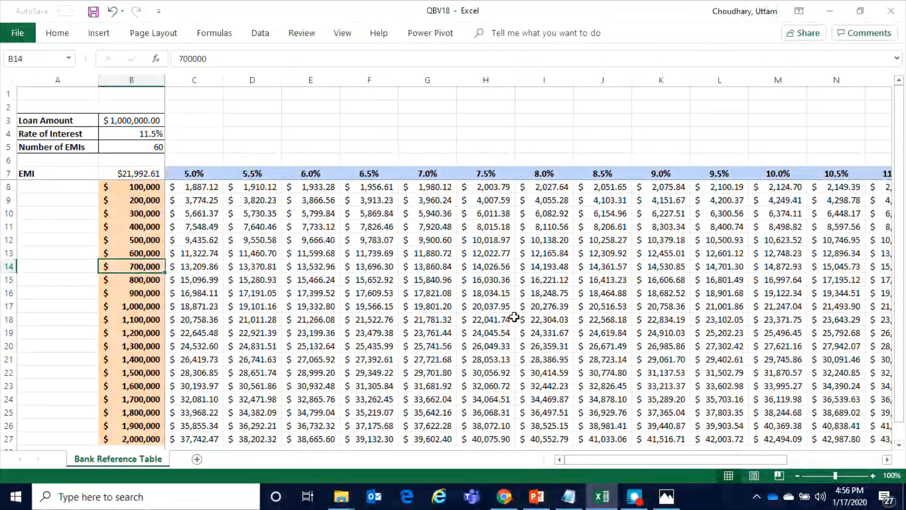
Inspect the TABLE array formula behind several EMI cells in the data table, including E12, F10 and G15
click(314, 239)
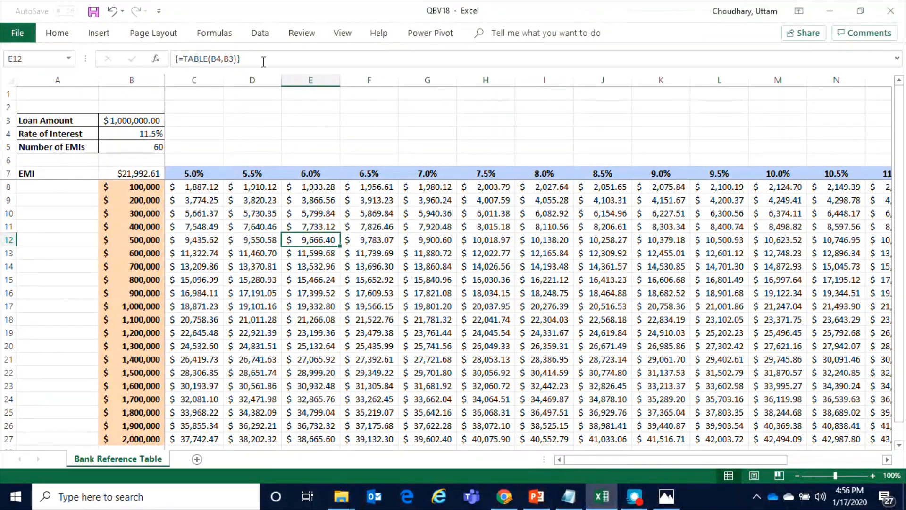
click(369, 211)
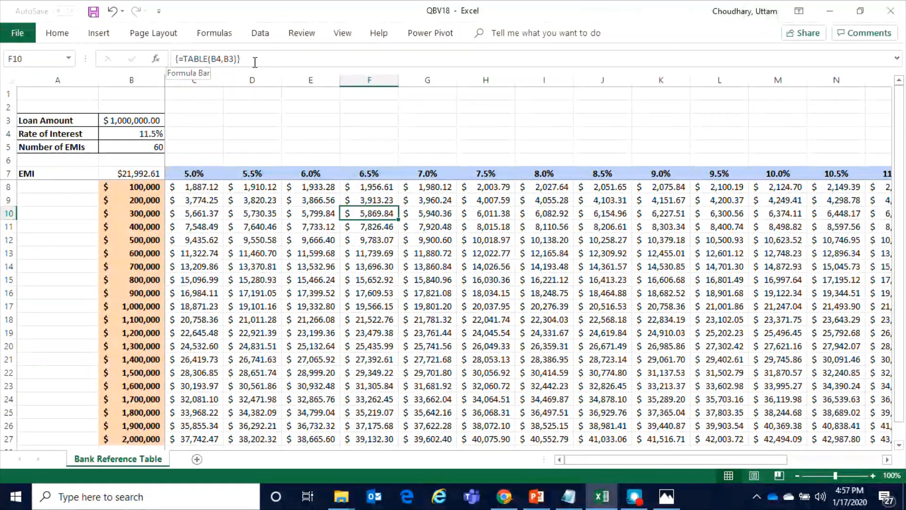
click(444, 284)
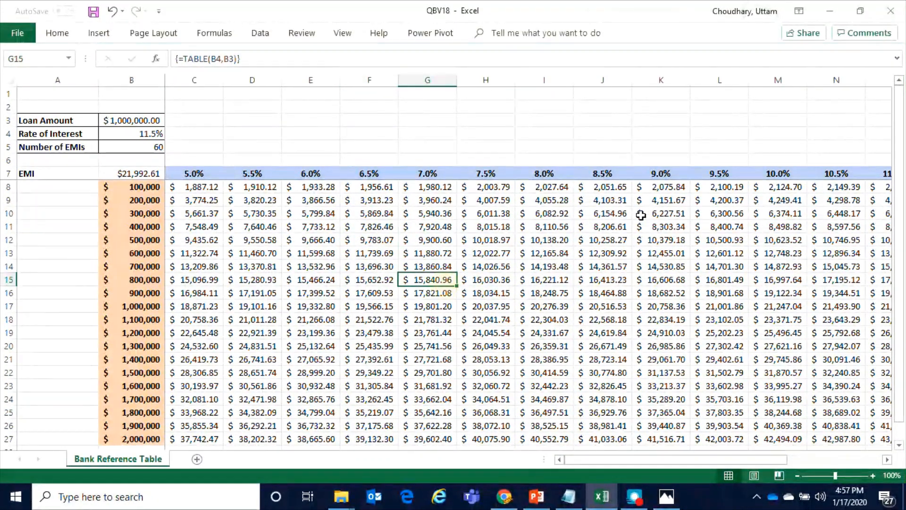
Try to delete the single EMI value in G15 inside the data table
key(Delete)
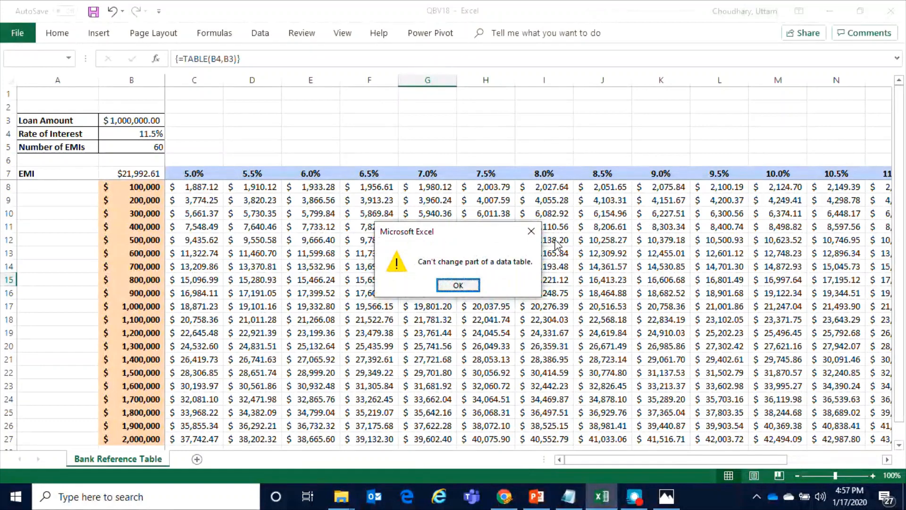
click(457, 284)
click(506, 279)
click(378, 227)
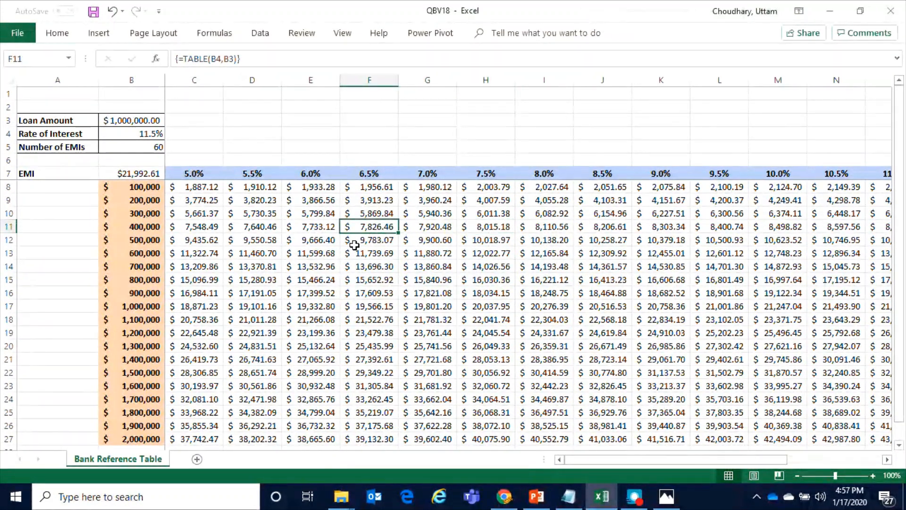
Examine the extent of the data table by selecting the calculated EMIs from C8 down to the 2,000,000 loan row
drag(194, 178, 866, 167)
click(784, 253)
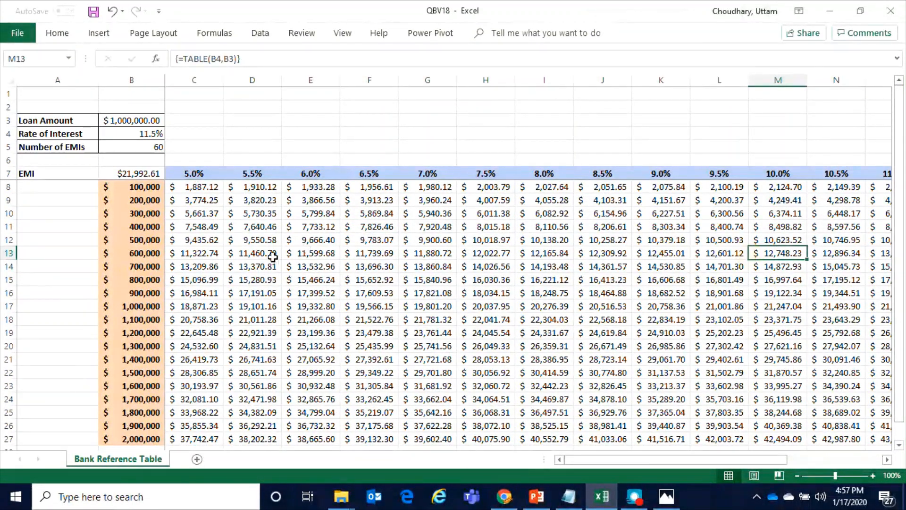
drag(192, 187, 819, 341)
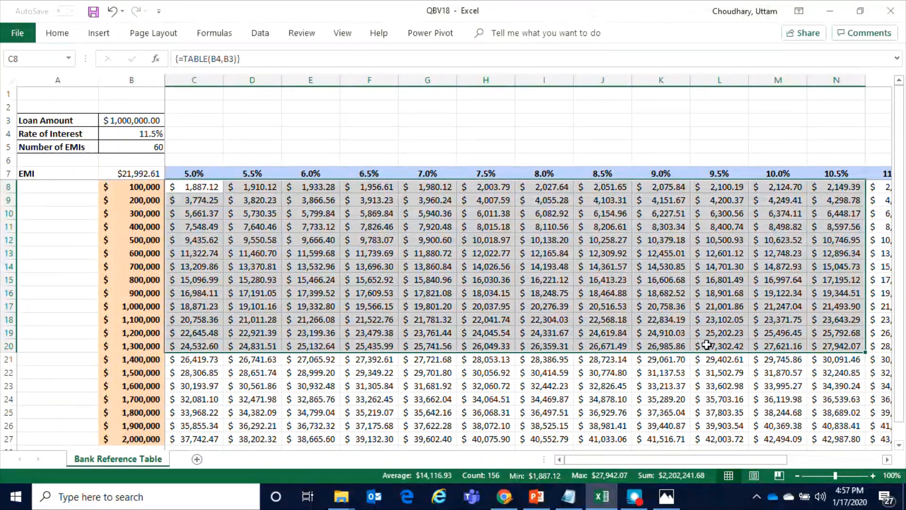
click(508, 375)
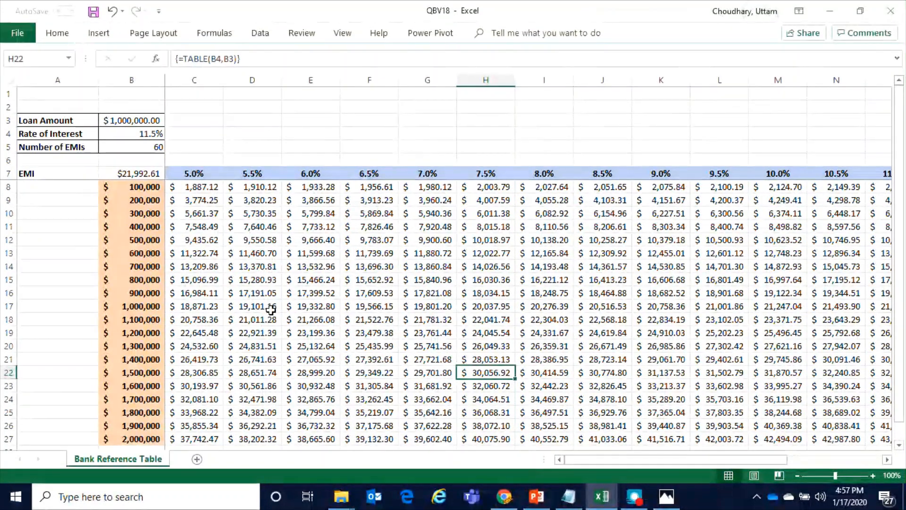
drag(187, 186, 781, 359)
drag(593, 462, 482, 447)
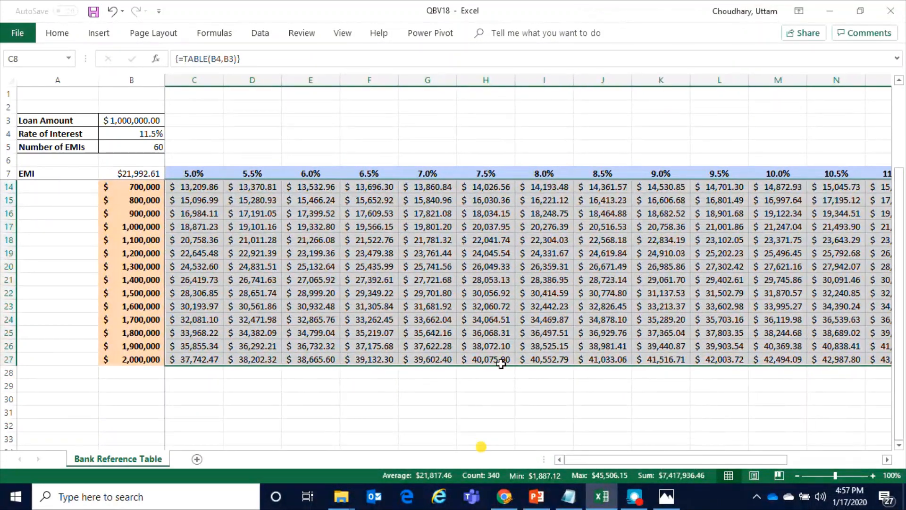
scroll(521, 323, up, 2)
click(359, 293)
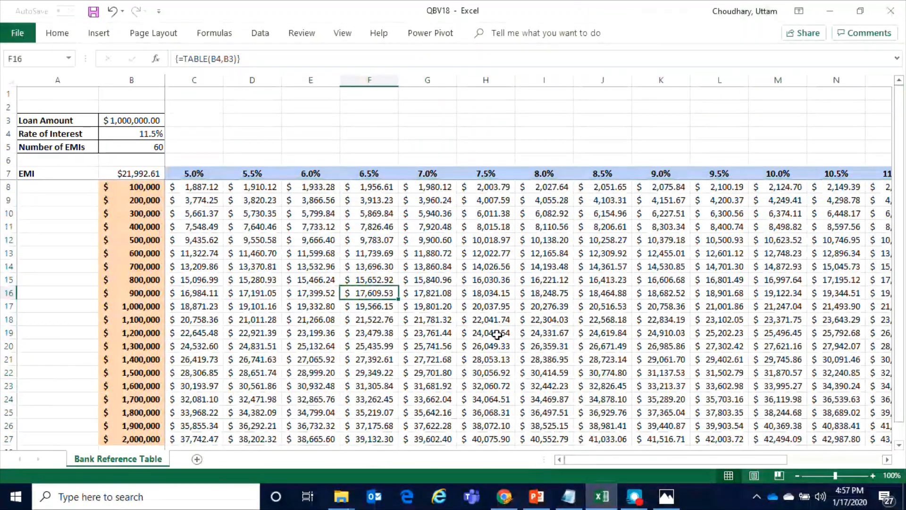